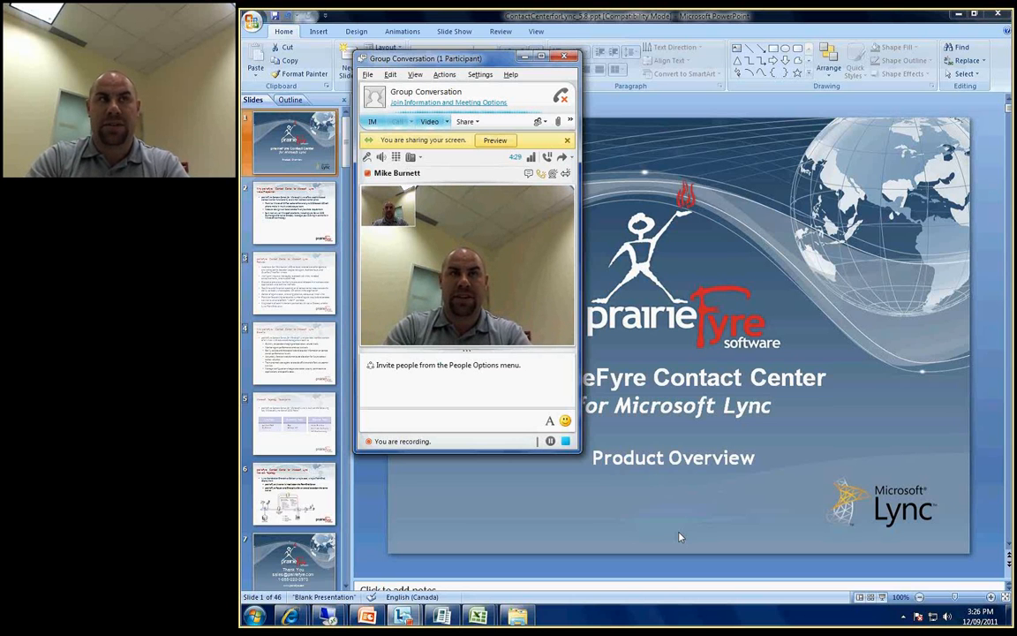
# Share the desktop in the group conversation and present the slide show through the Value Proposition slide.
pyautogui.click(468, 123)
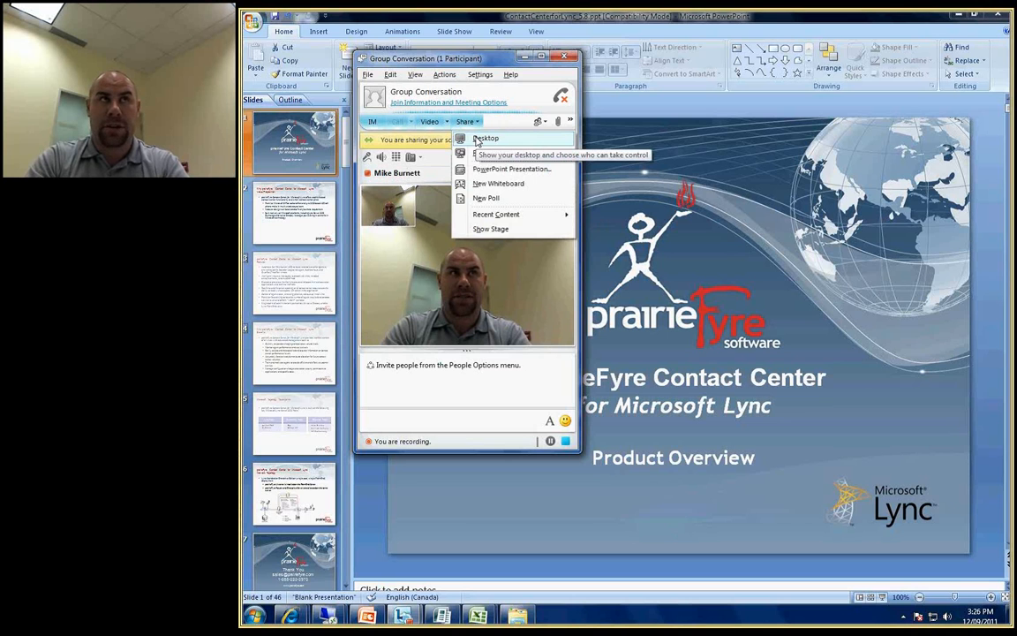
pyautogui.click(477, 139)
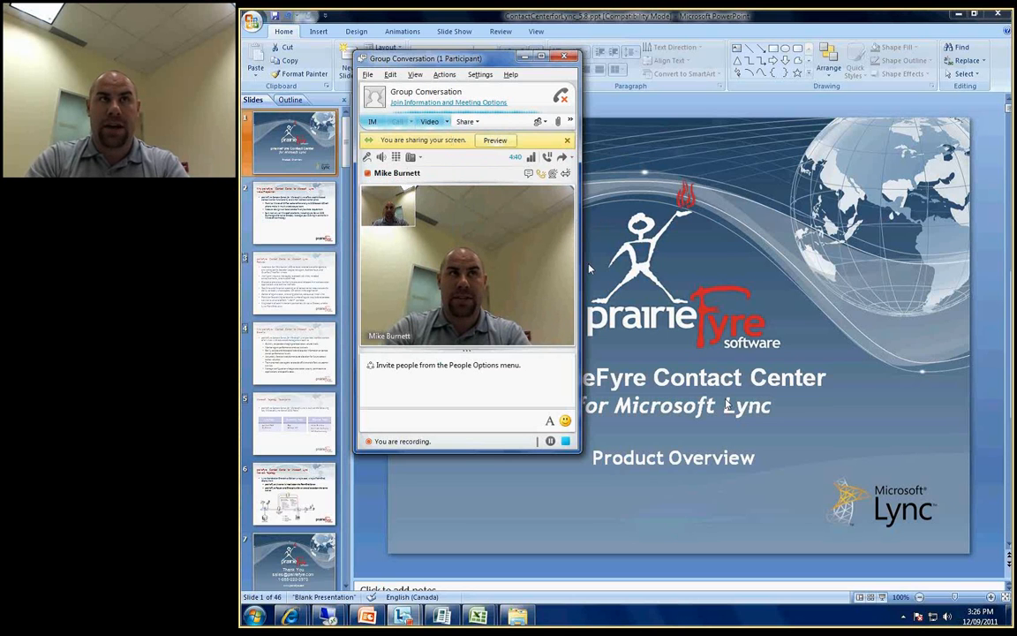
pyautogui.click(883, 598)
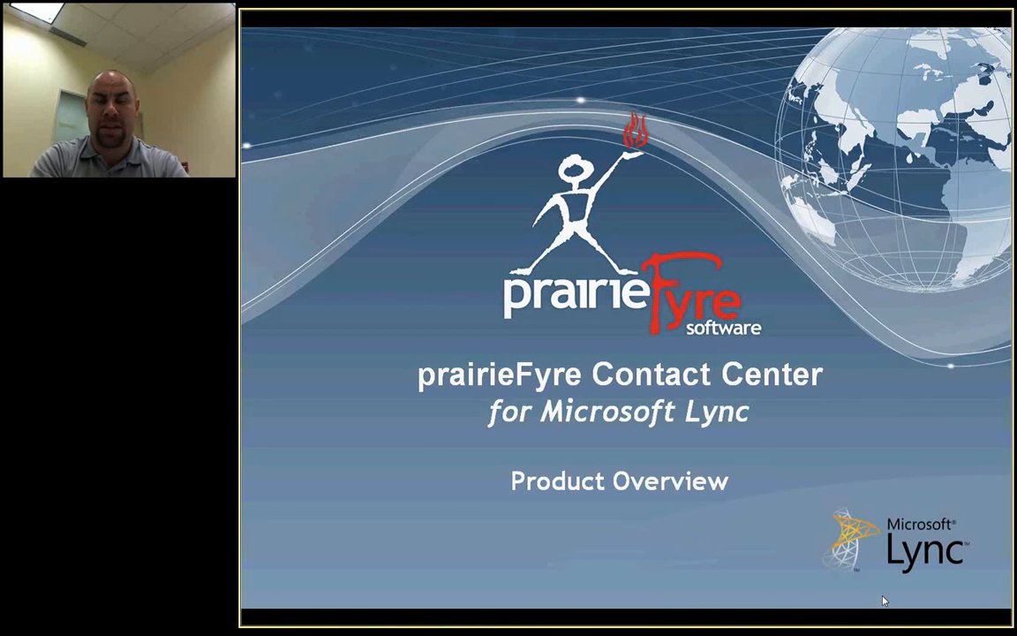
pyautogui.click(883, 601)
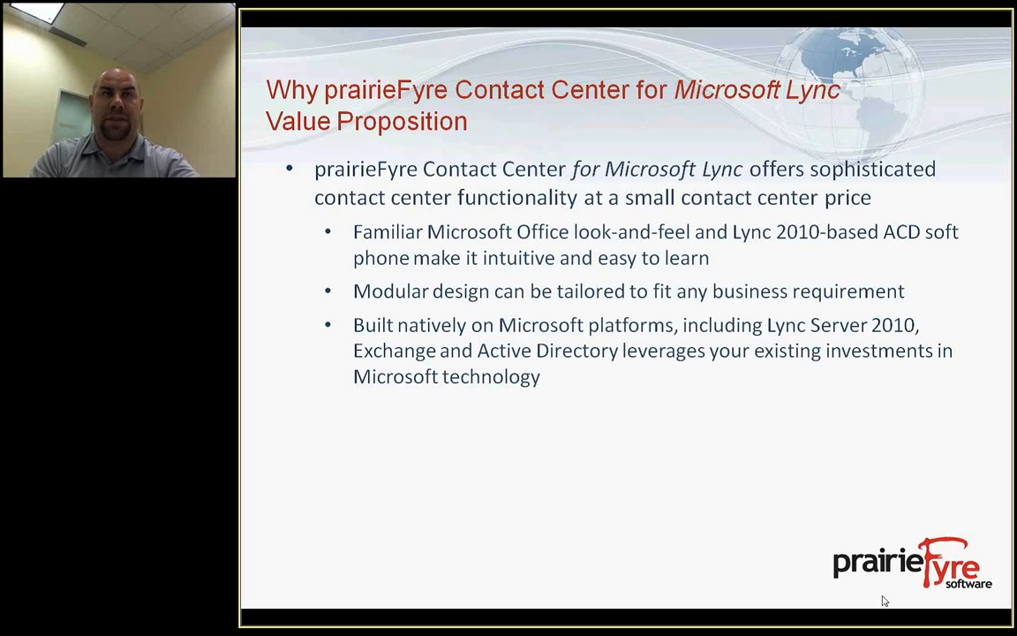
pyautogui.press('Escape')
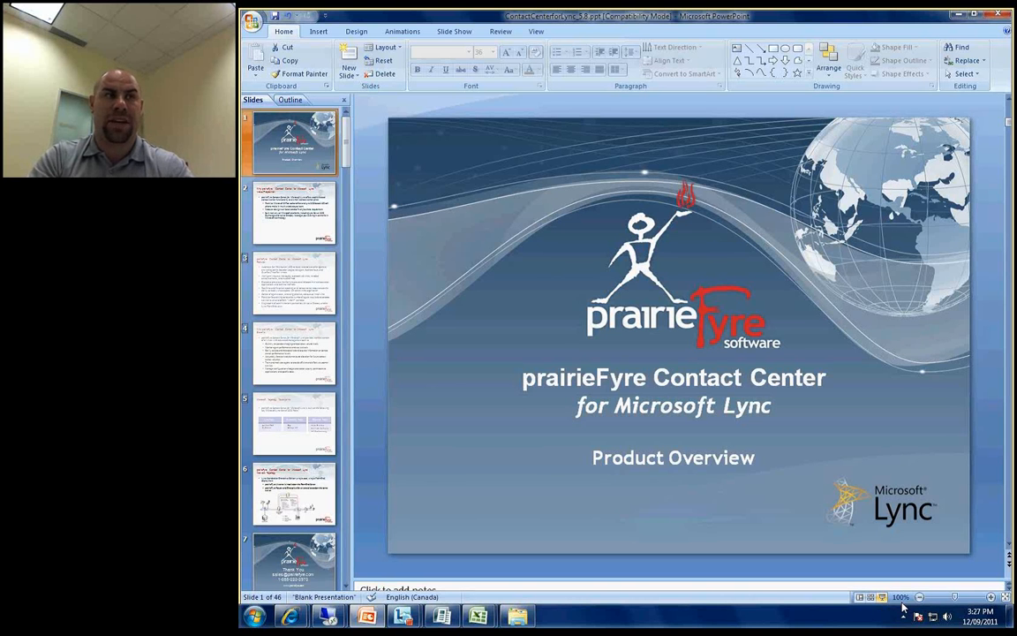
pyautogui.press('pagedown')
# Switch to the 10.1.5.37 remote desktop and review the Lync presence statuses and the logged-in agent groups in Ignite.
pyautogui.moveTo(402, 616)
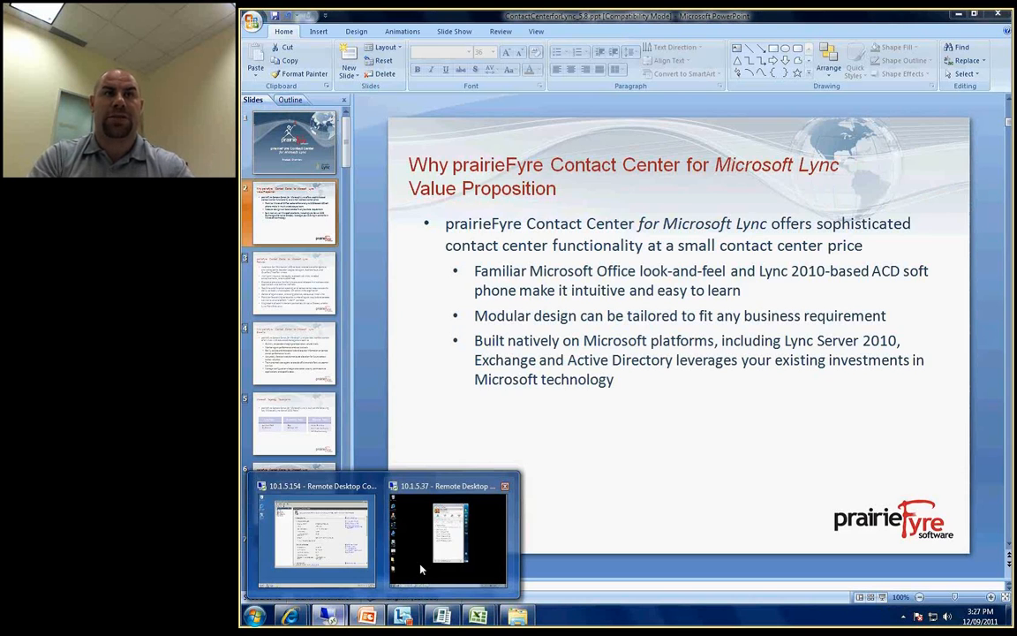
pyautogui.click(420, 570)
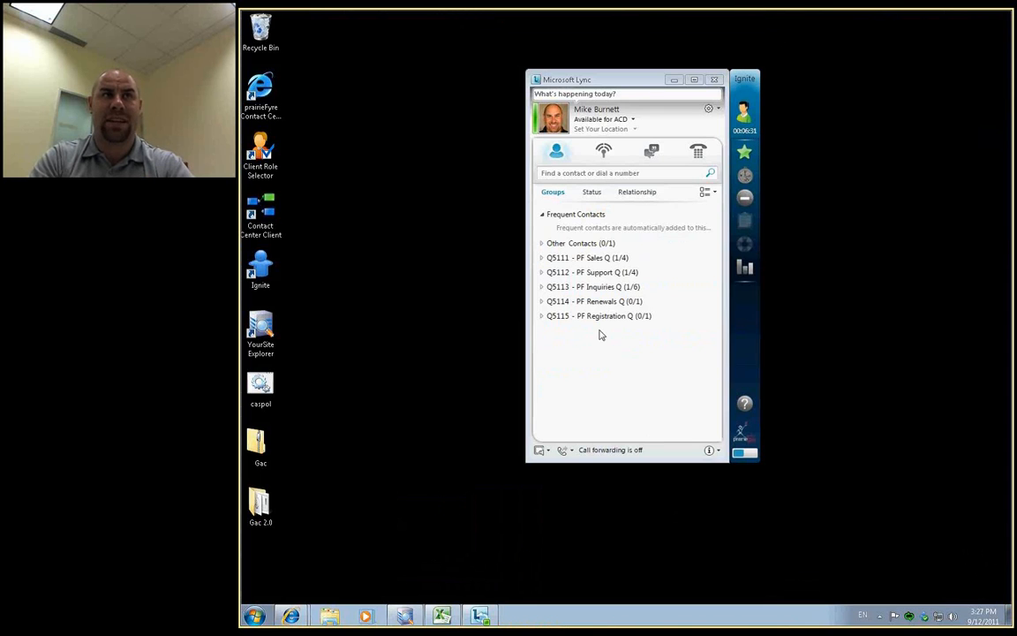
pyautogui.click(543, 276)
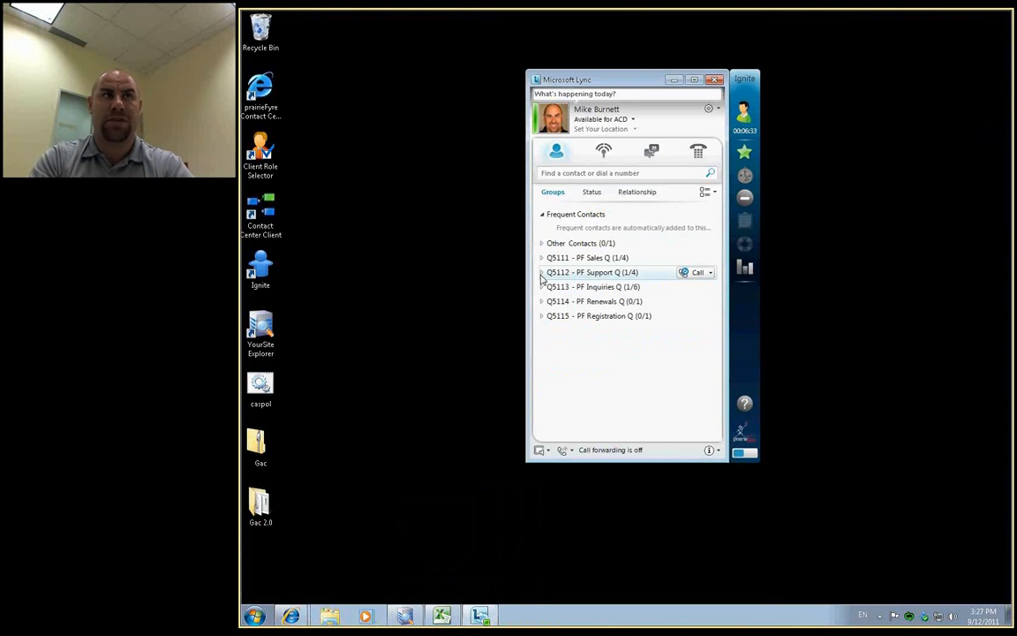
pyautogui.click(633, 120)
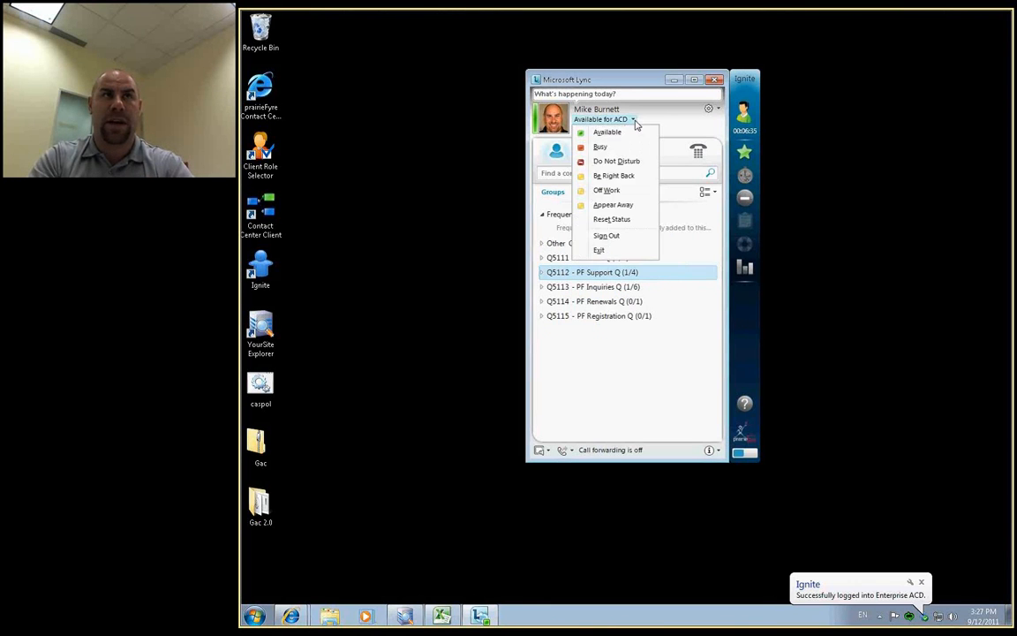
pyautogui.click(688, 120)
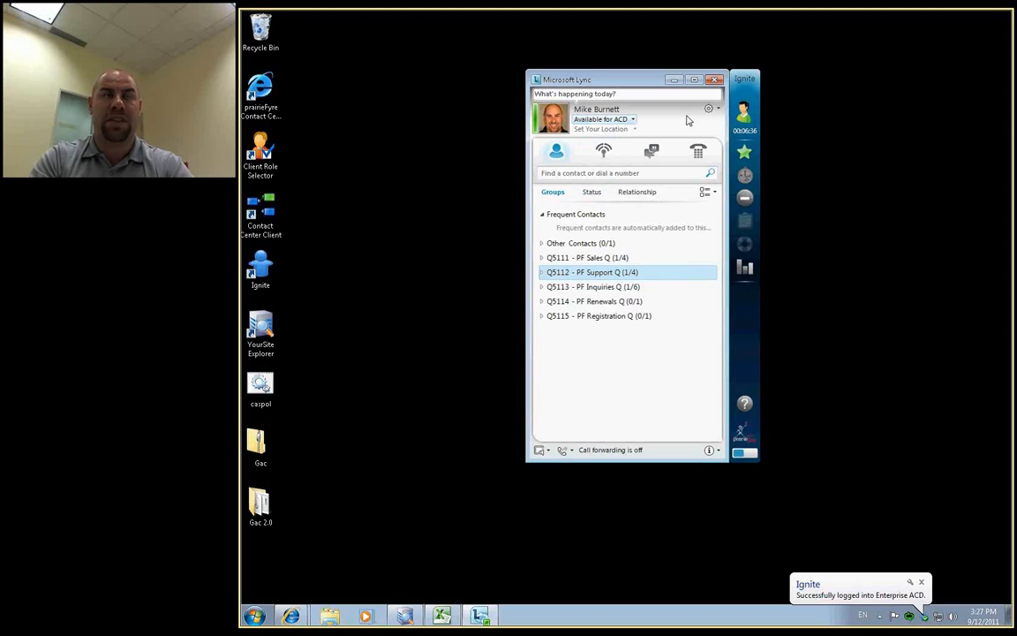
pyautogui.click(744, 155)
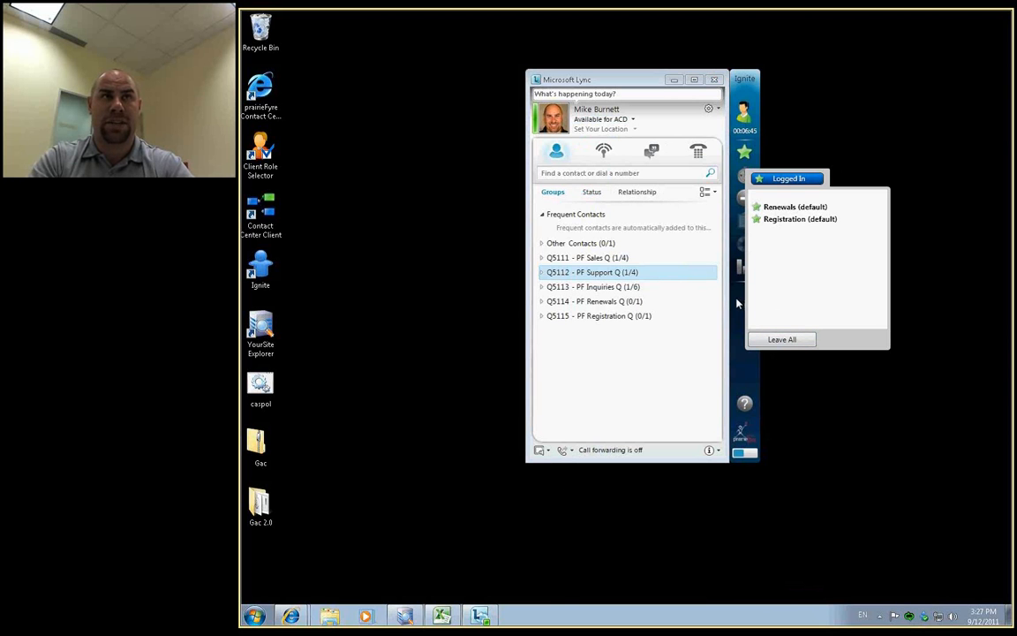
# Review Ignite's agent and queue statistics dashboards and its list of Make Busy reason codes.
pyautogui.click(744, 268)
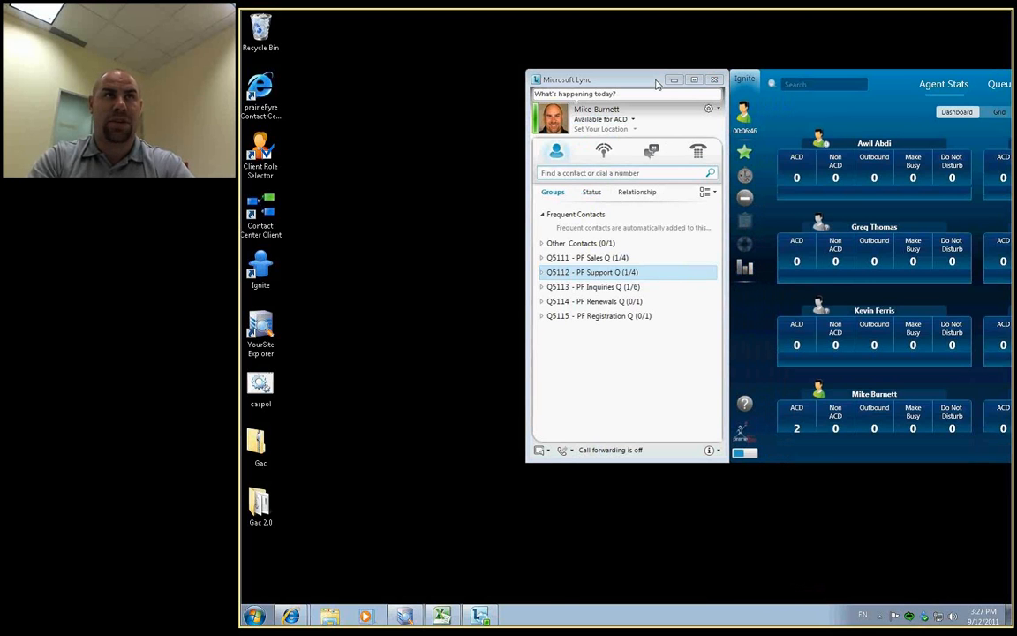
pyautogui.moveTo(656, 83); pyautogui.dragTo(486, 84)
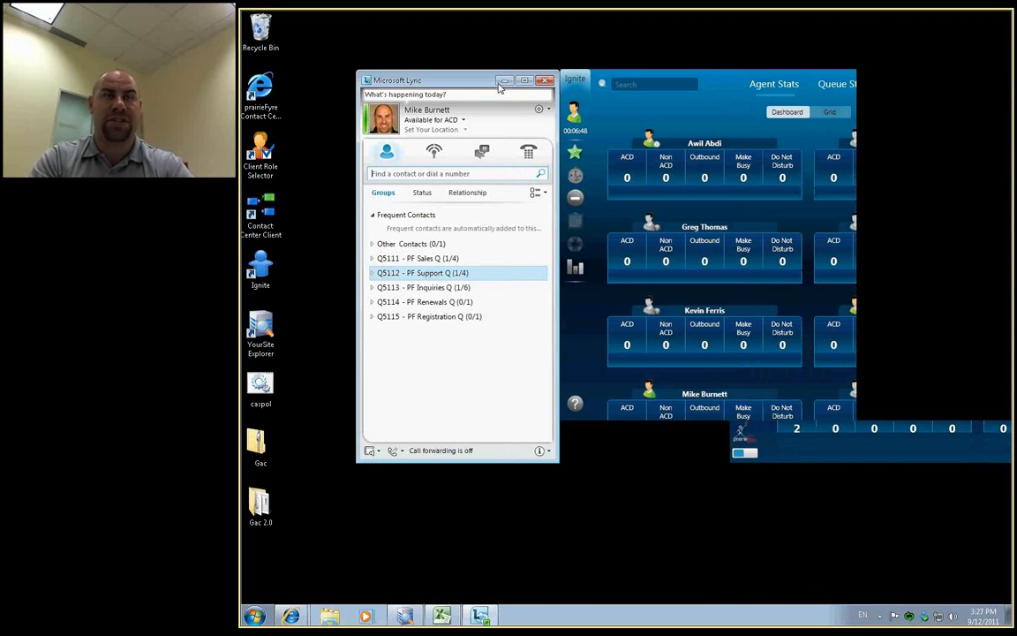
pyautogui.click(834, 85)
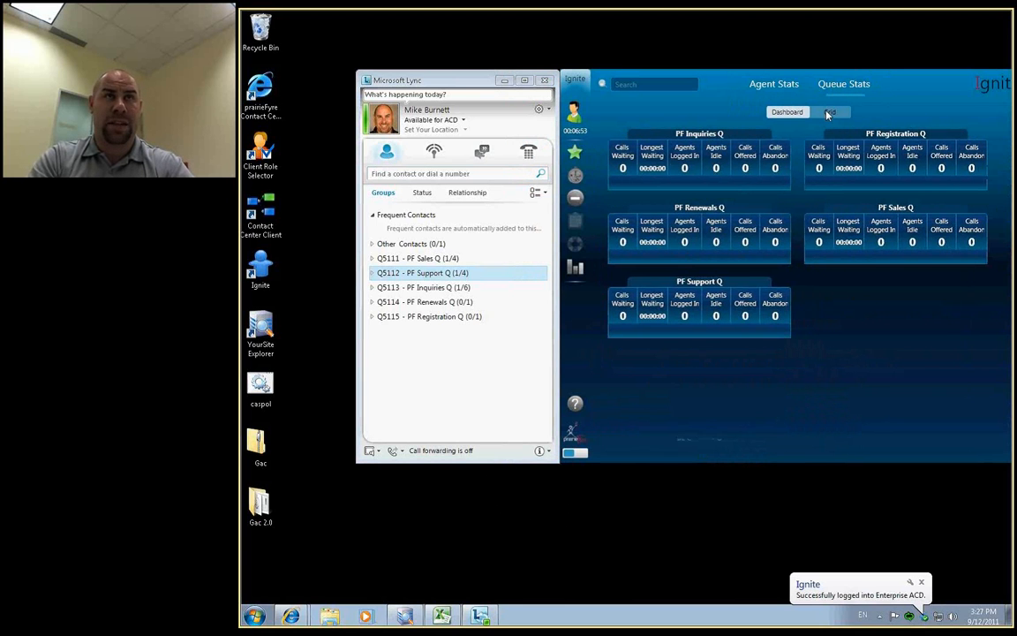
pyautogui.click(576, 270)
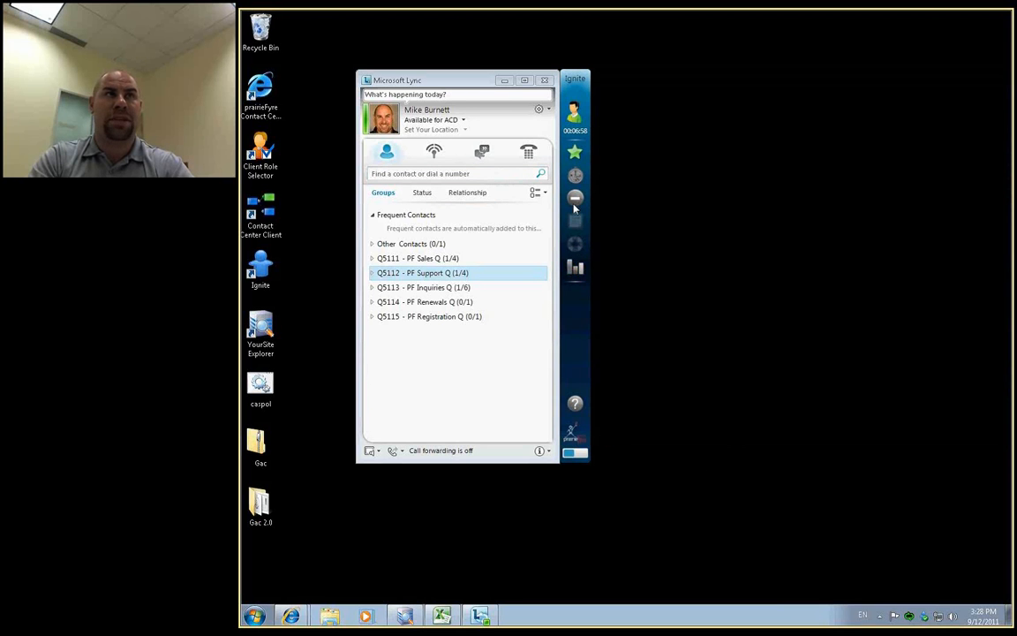
pyautogui.click(575, 176)
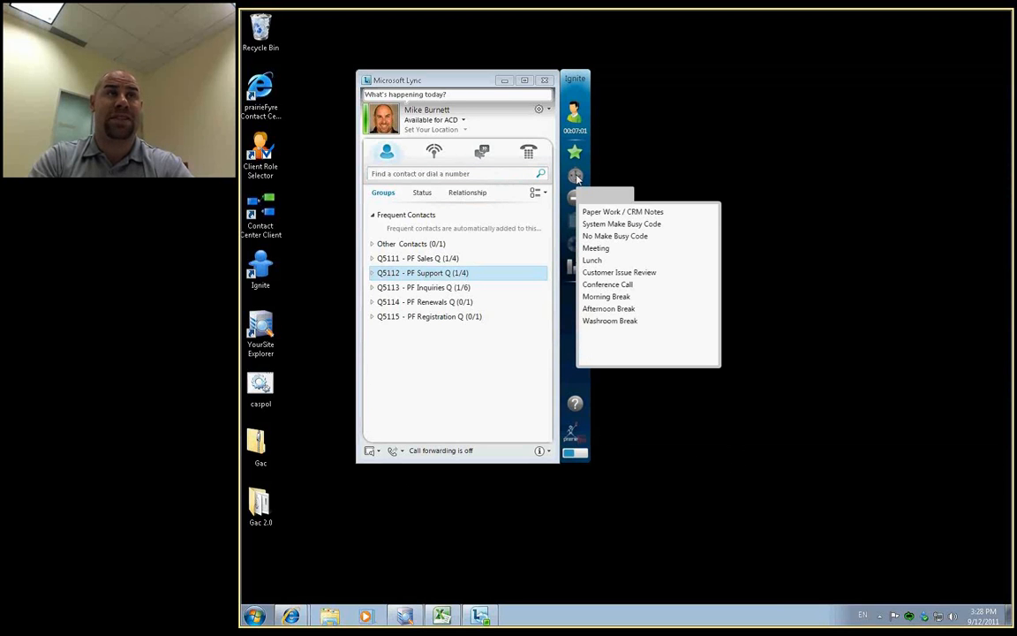
pyautogui.click(563, 163)
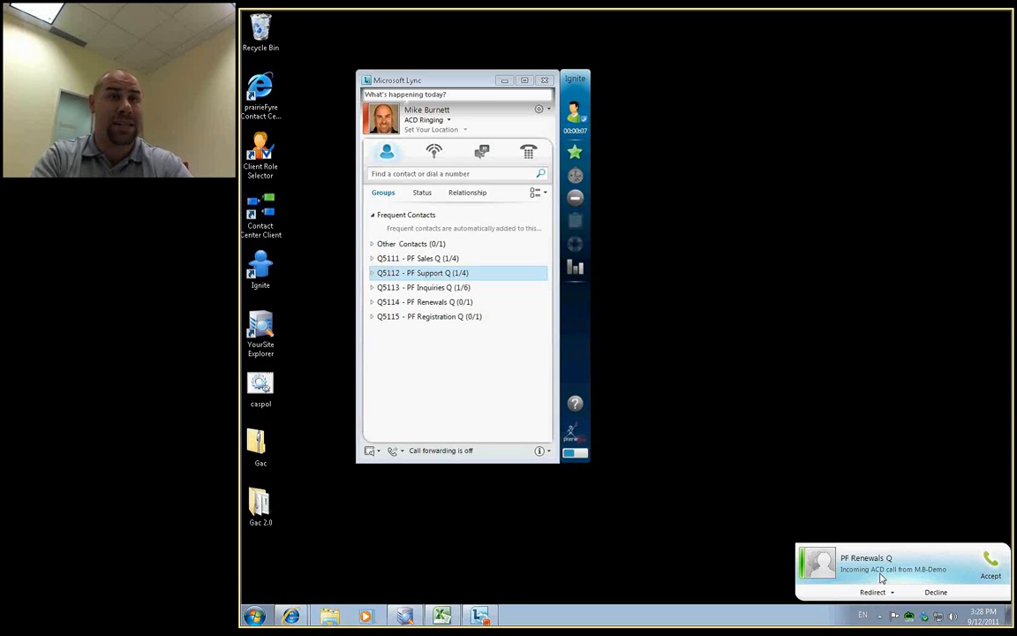
# Accept the incoming PF Renewals Q call and request help from the first listed agent.
pyautogui.click(991, 562)
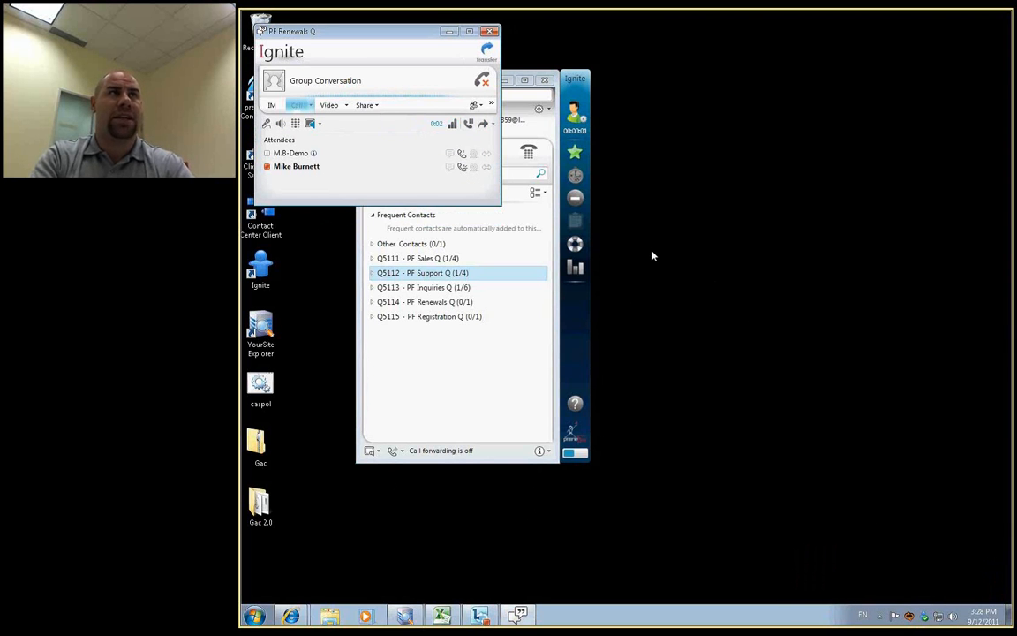
pyautogui.moveTo(399, 38); pyautogui.dragTo(806, 75)
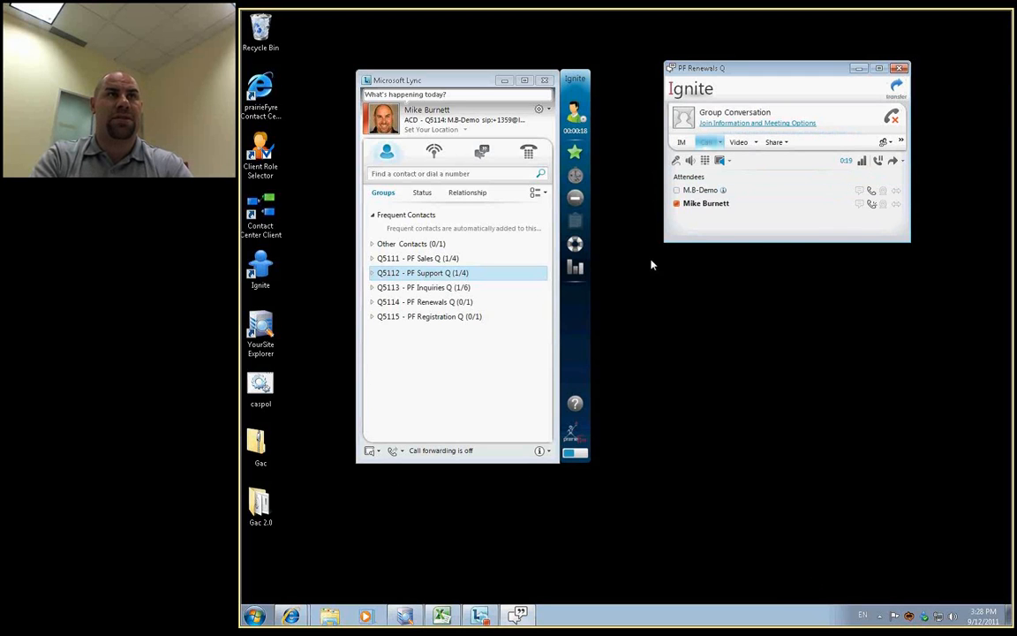
pyautogui.click(576, 248)
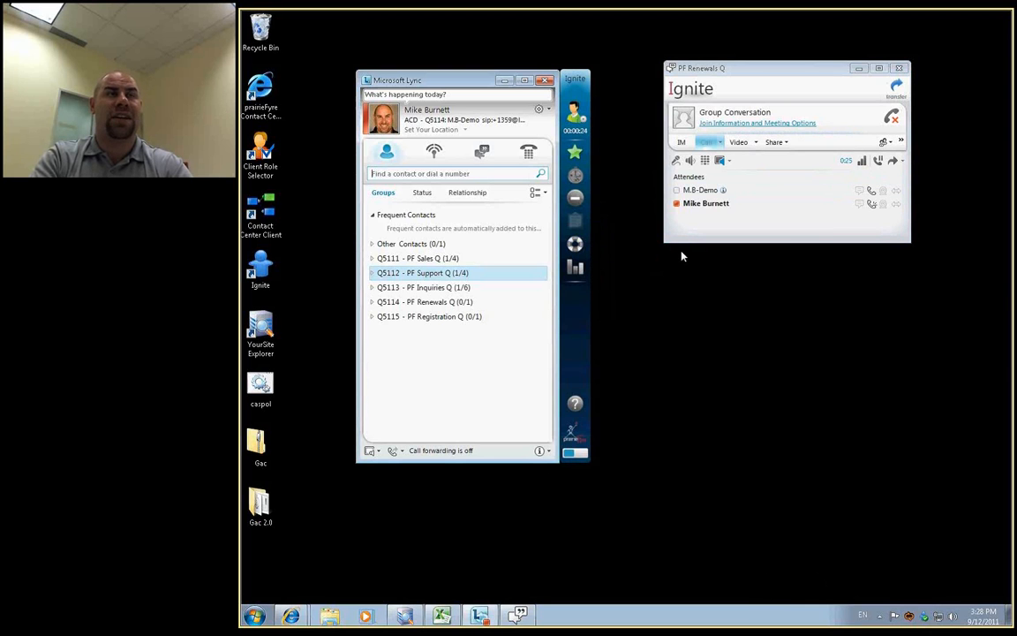
pyautogui.click(578, 247)
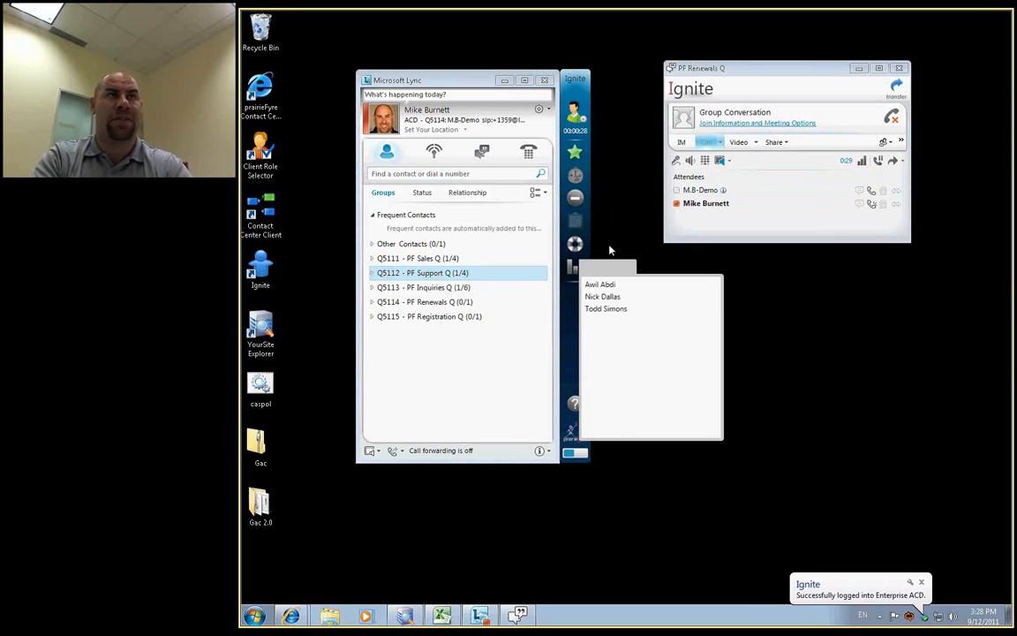
pyautogui.click(601, 285)
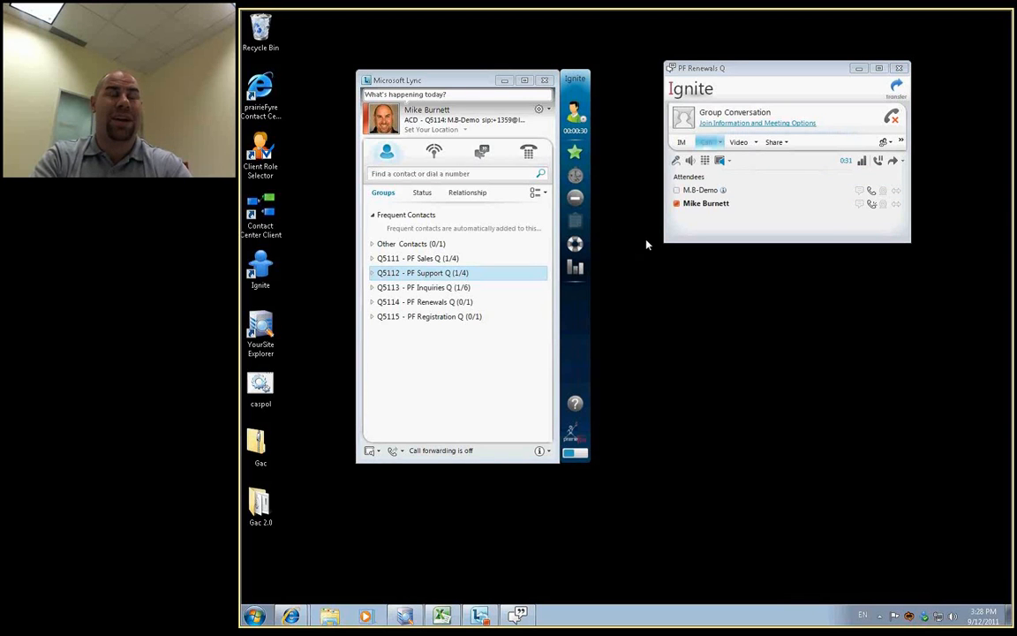
# End the PF Renewals Q call and cancel the work timer.
pyautogui.click(895, 121)
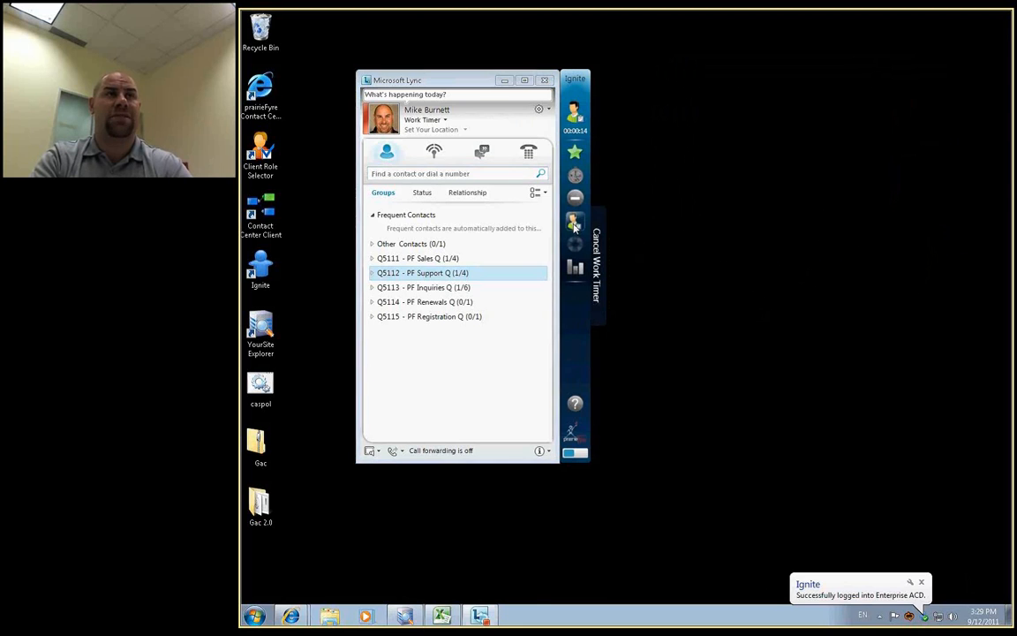
pyautogui.click(573, 224)
# Set the Lync window aside and open the prairieFyre Contact Center website in a maximized Internet Explorer window.
pyautogui.moveTo(504, 85); pyautogui.dragTo(839, 118)
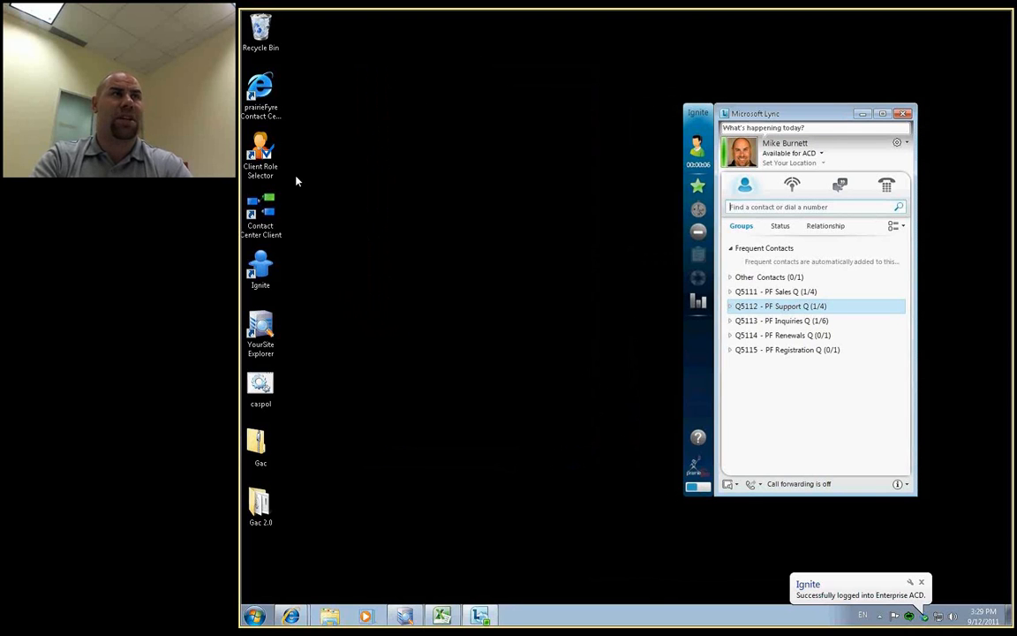
pyautogui.doubleClick(261, 90)
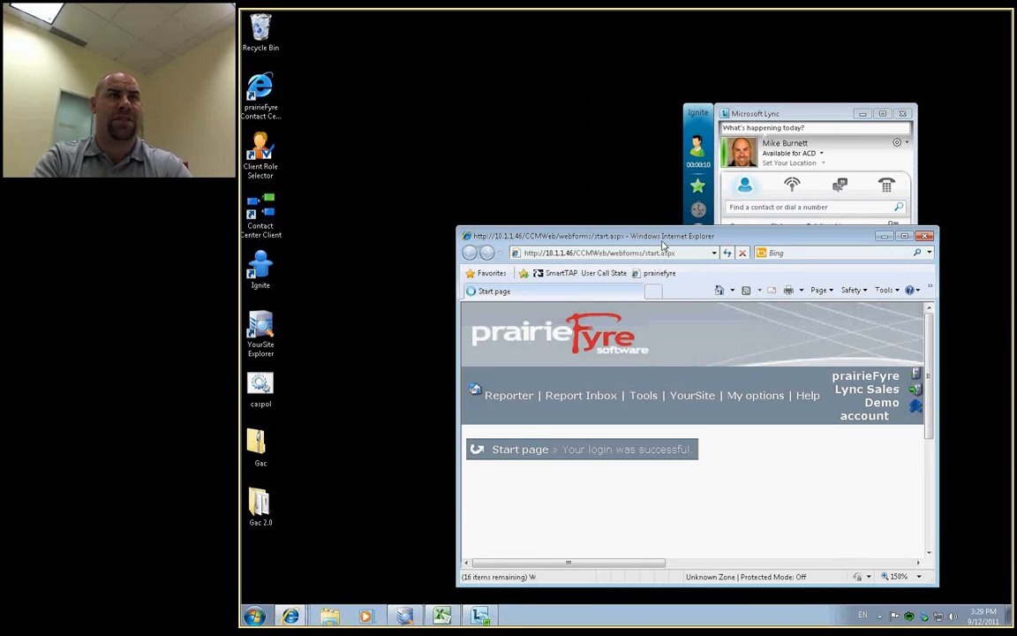
pyautogui.doubleClick(662, 237)
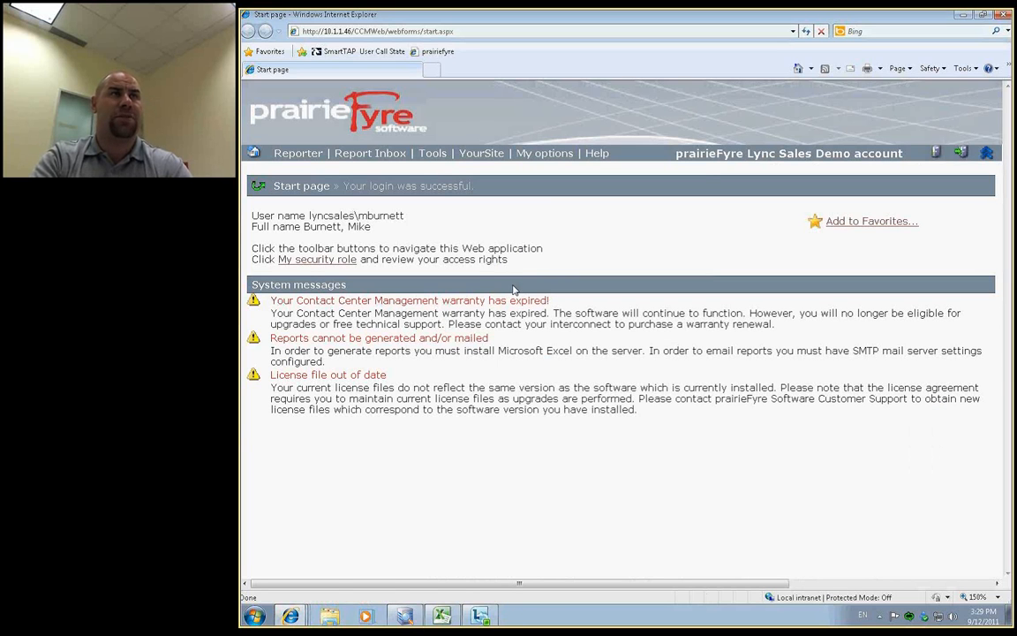
# Set up an Agent Group Event by Period (hh:mm:ss) agent report for the Renewals and Support agent groups.
pyautogui.moveTo(304, 155)
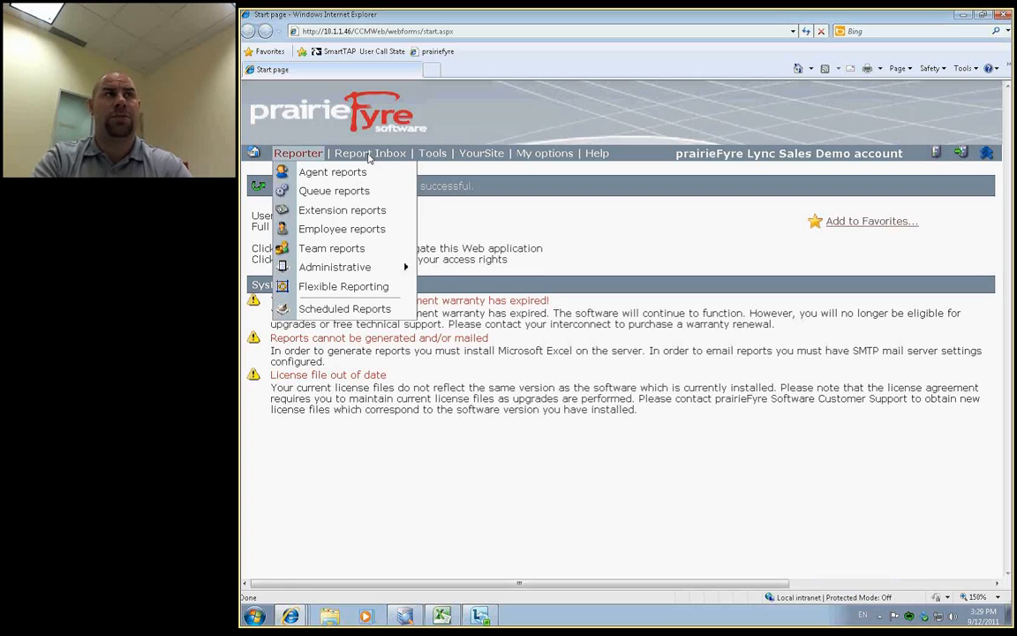
pyautogui.moveTo(370, 159)
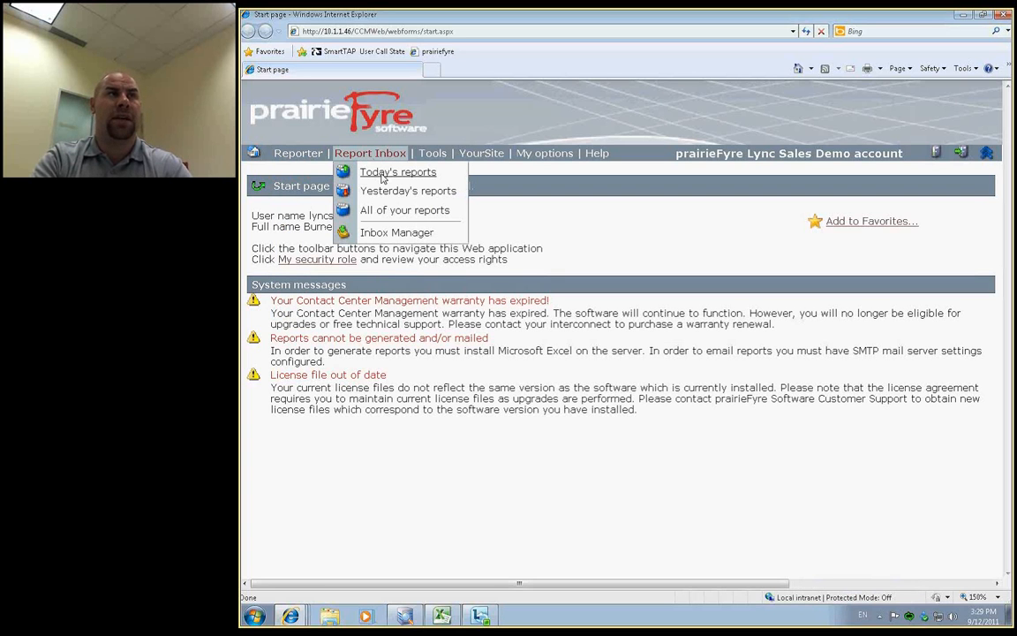
pyautogui.click(304, 170)
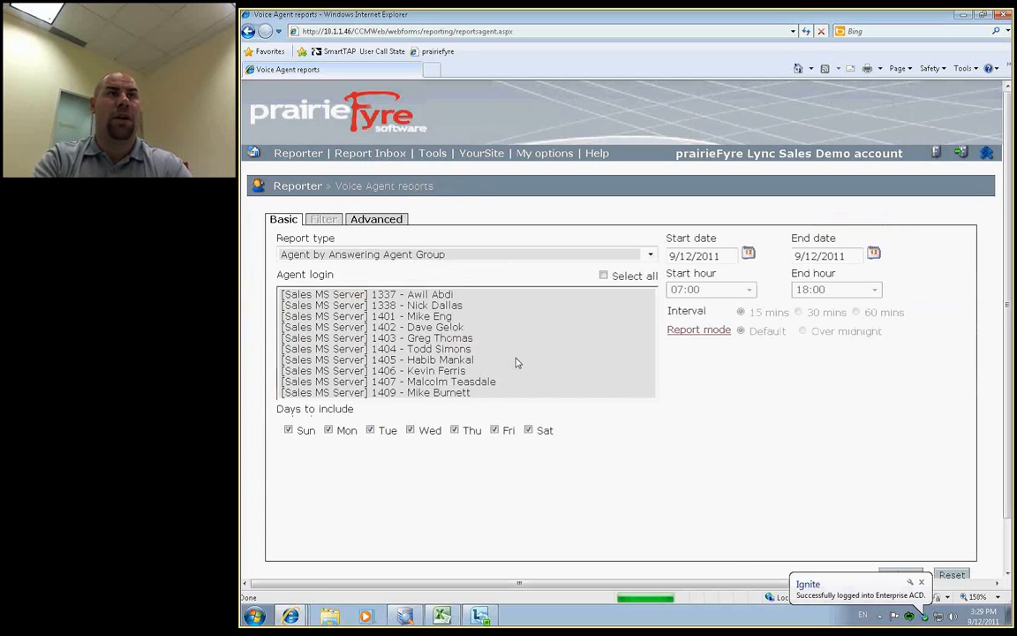
pyautogui.click(386, 256)
pyautogui.click(386, 336)
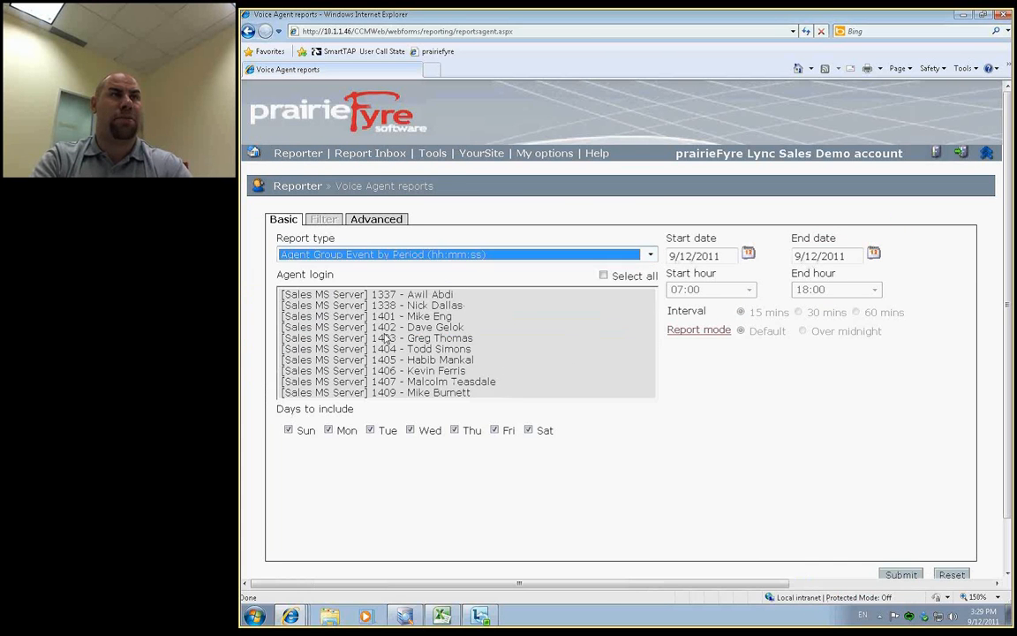
pyautogui.click(401, 316)
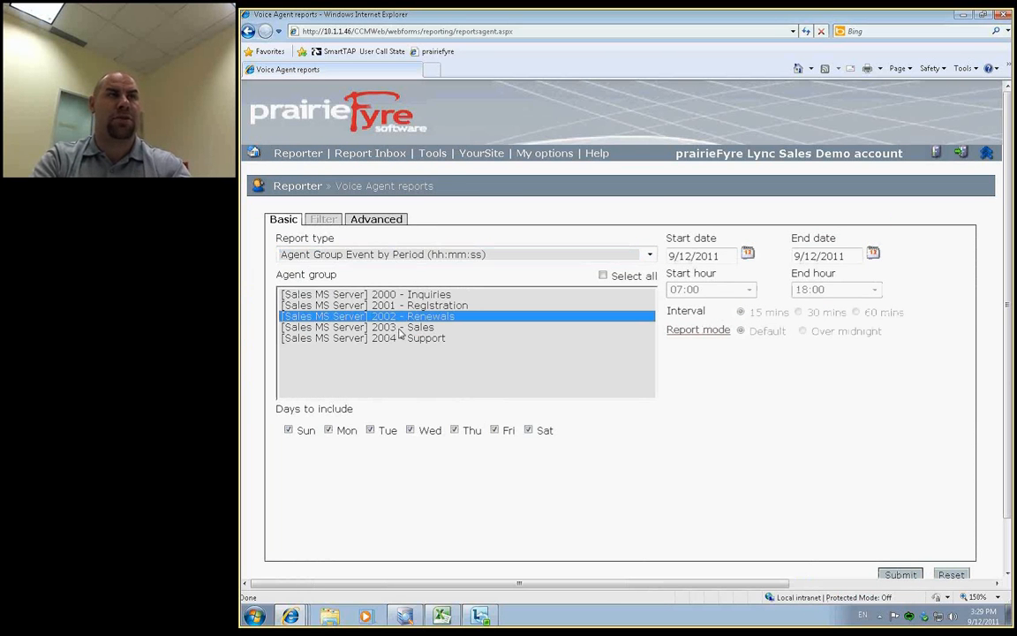
pyautogui.keyDown('ctrl'); pyautogui.click(404, 338); pyautogui.keyUp('ctrl')
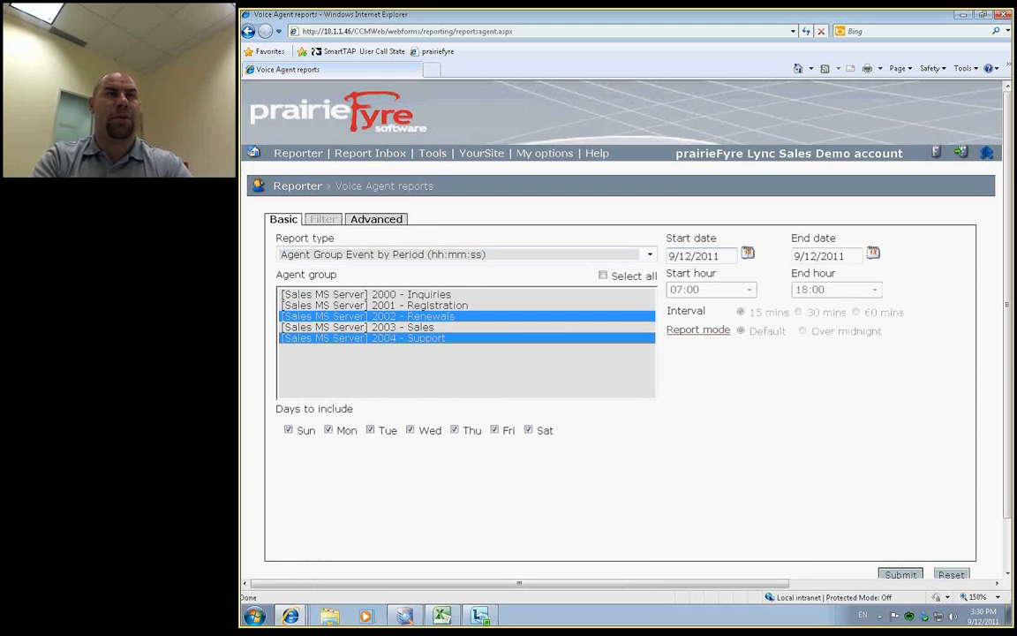
# Review the start date calendar and the advanced output and distribution options of the agent report.
pyautogui.click(747, 254)
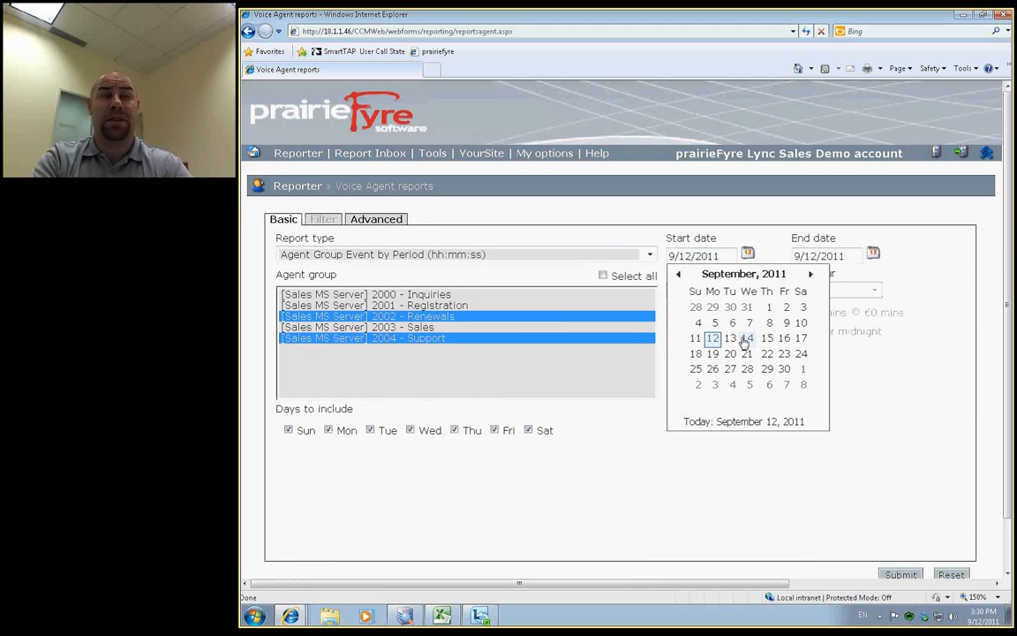
pyautogui.click(863, 359)
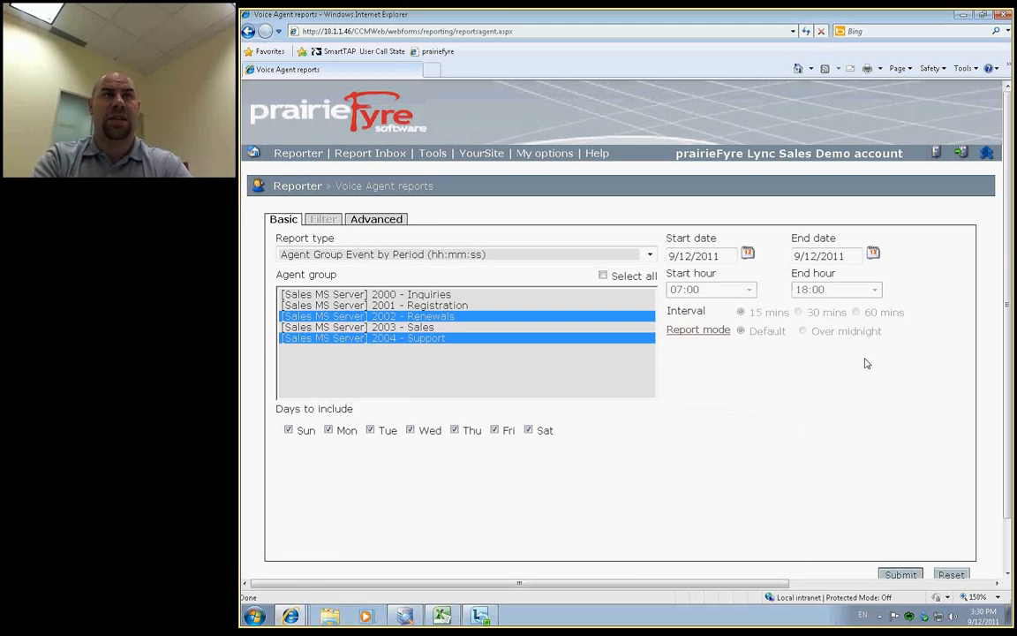
pyautogui.click(380, 221)
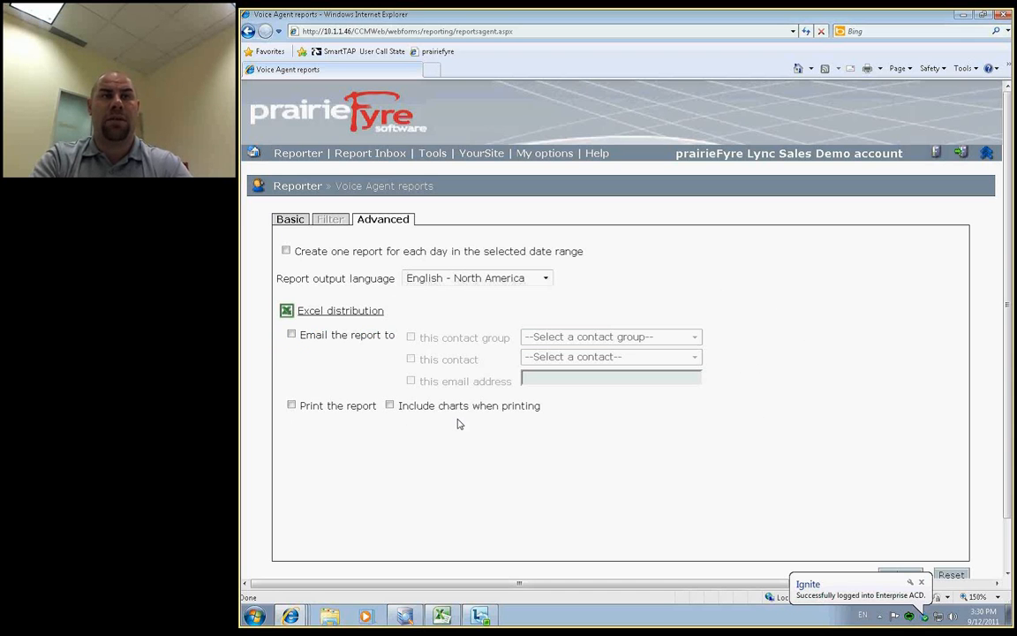
# Set the report website aside and open the Contact Center Client from the desktop.
pyautogui.click(895, 578)
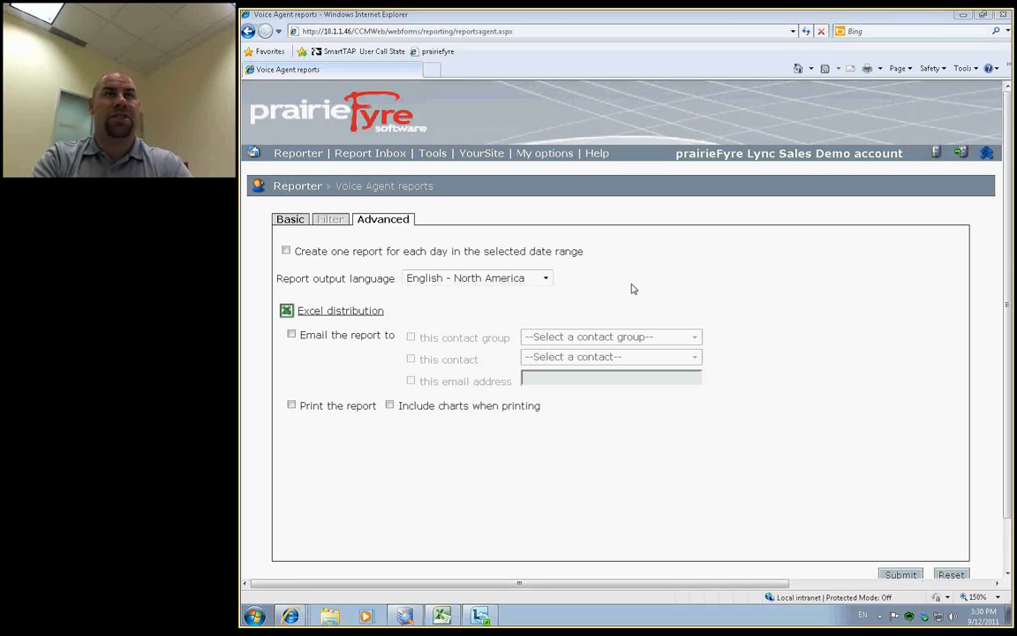
pyautogui.click(965, 17)
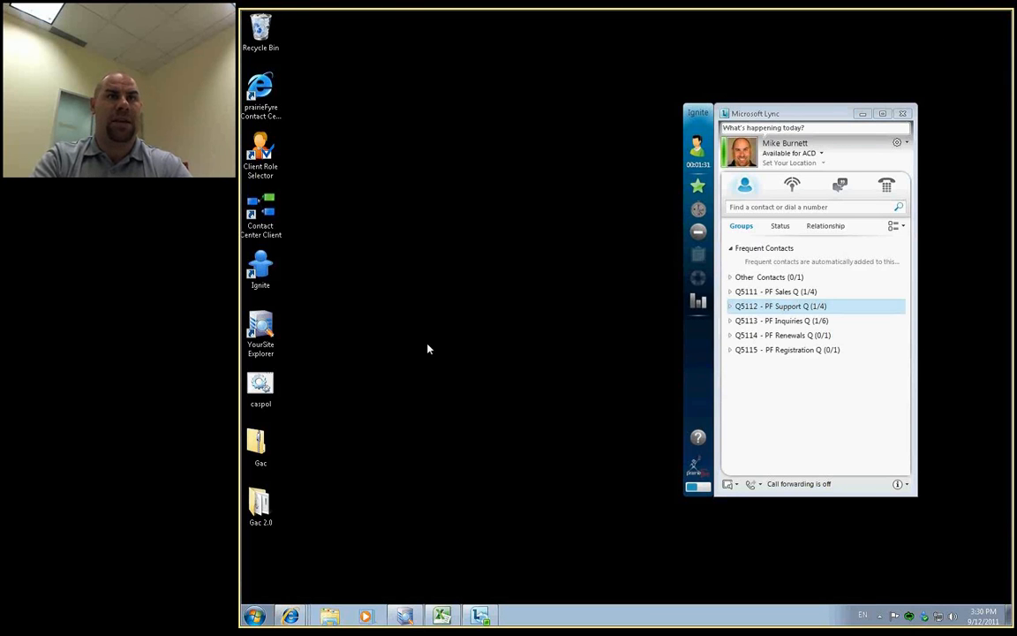
pyautogui.doubleClick(248, 216)
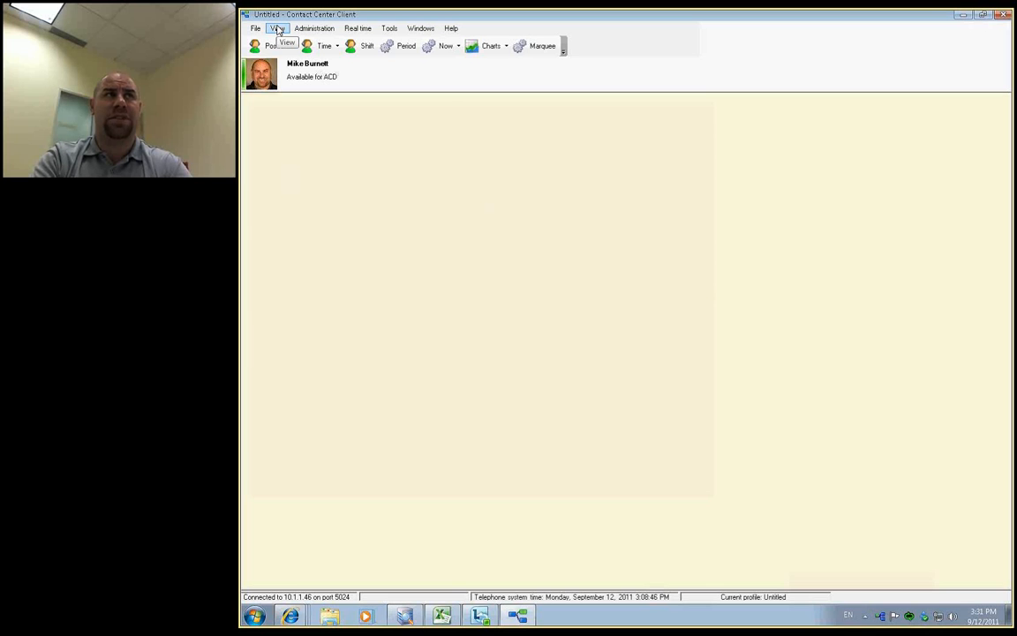
# Review the client's view options and the available real-time monitors, including Agent State by Time.
pyautogui.click(277, 29)
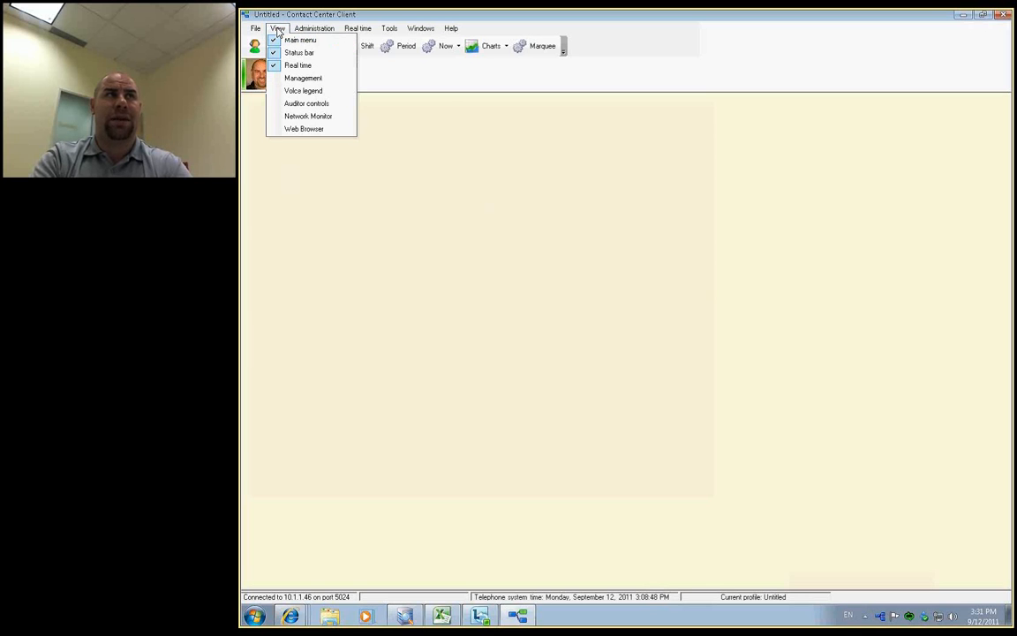
pyautogui.moveTo(358, 29)
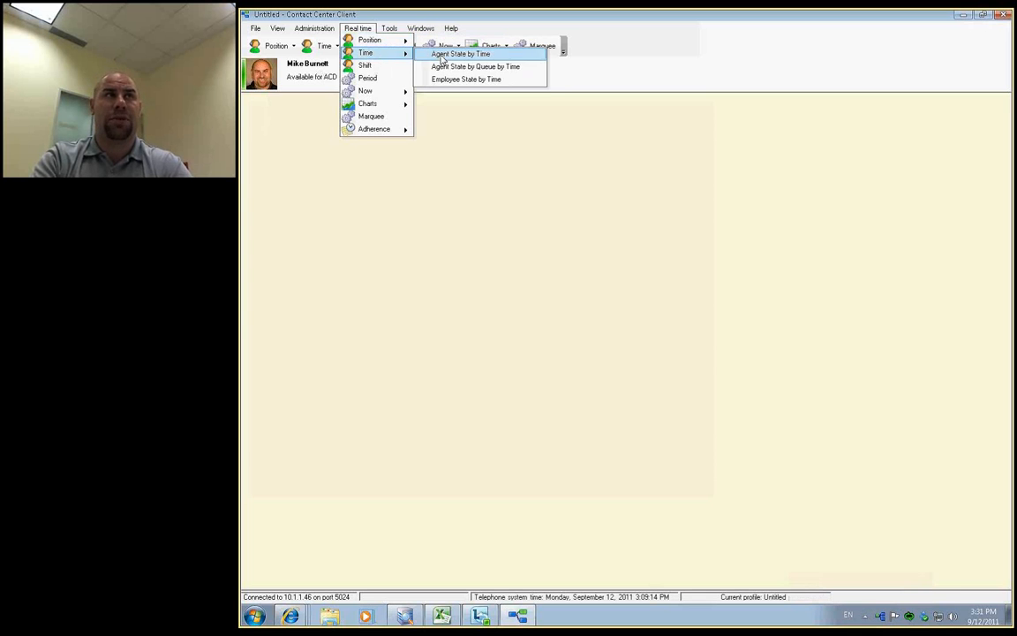
pyautogui.click(256, 34)
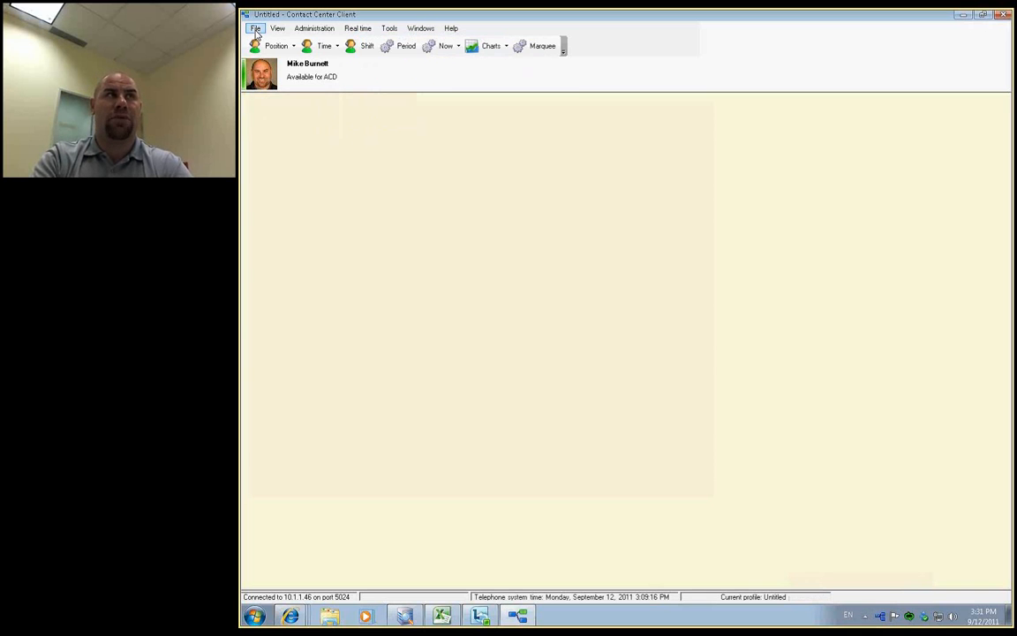
# Load the existing demo profile that carries the presenter's first name into the Contact Center Client.
pyautogui.click(256, 32)
pyautogui.click(272, 52)
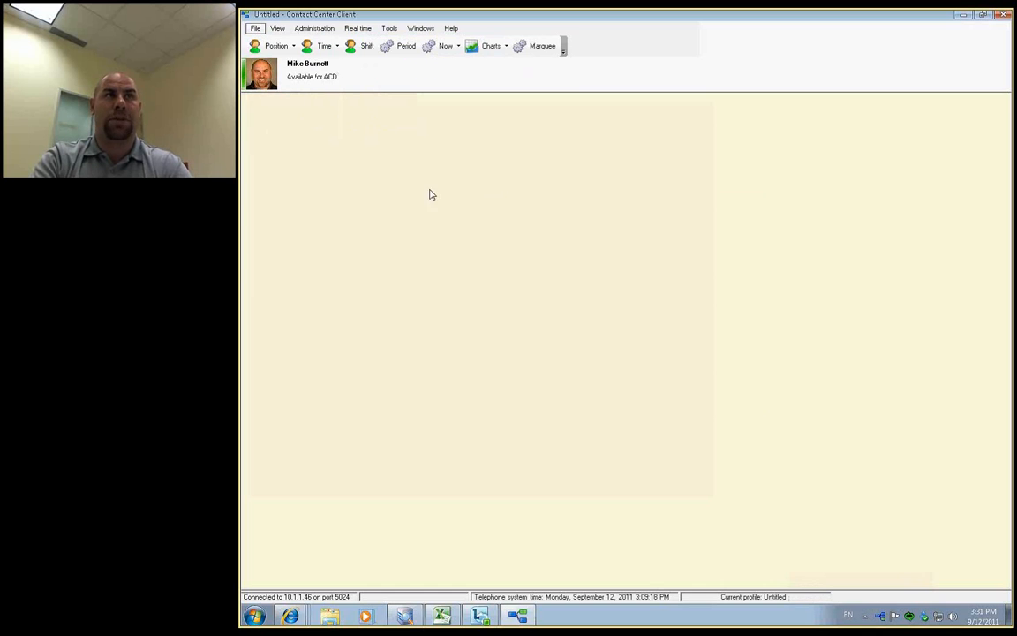
pyautogui.click(534, 313)
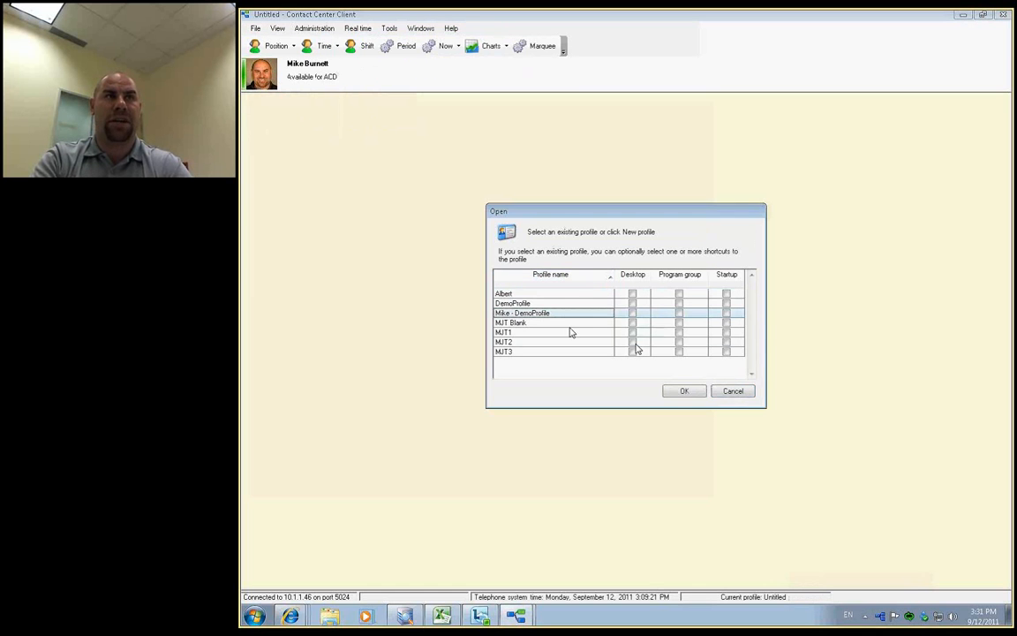
pyautogui.click(685, 391)
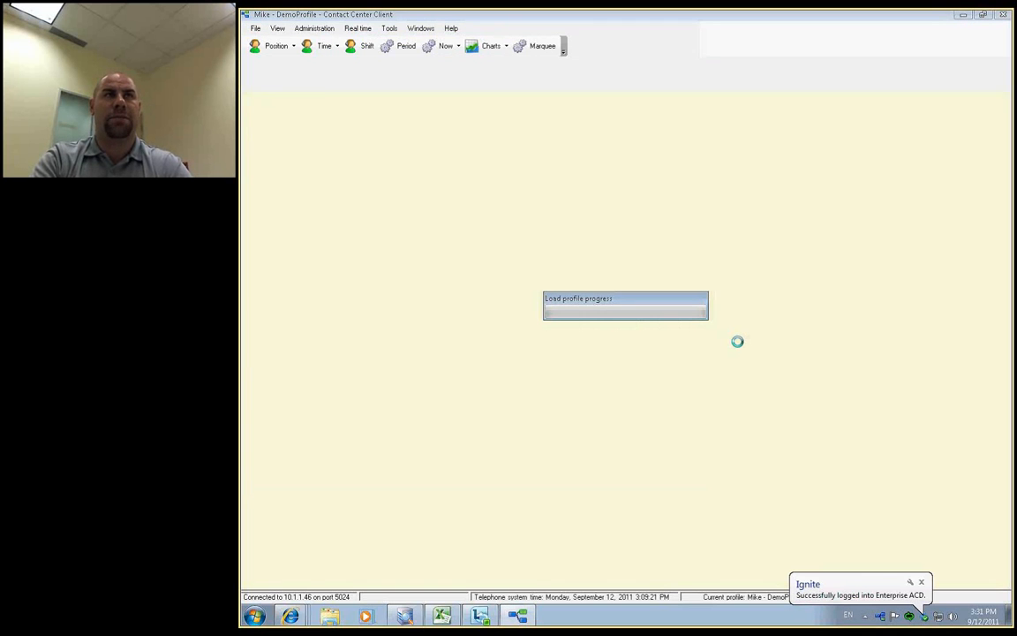
pyautogui.click(820, 602)
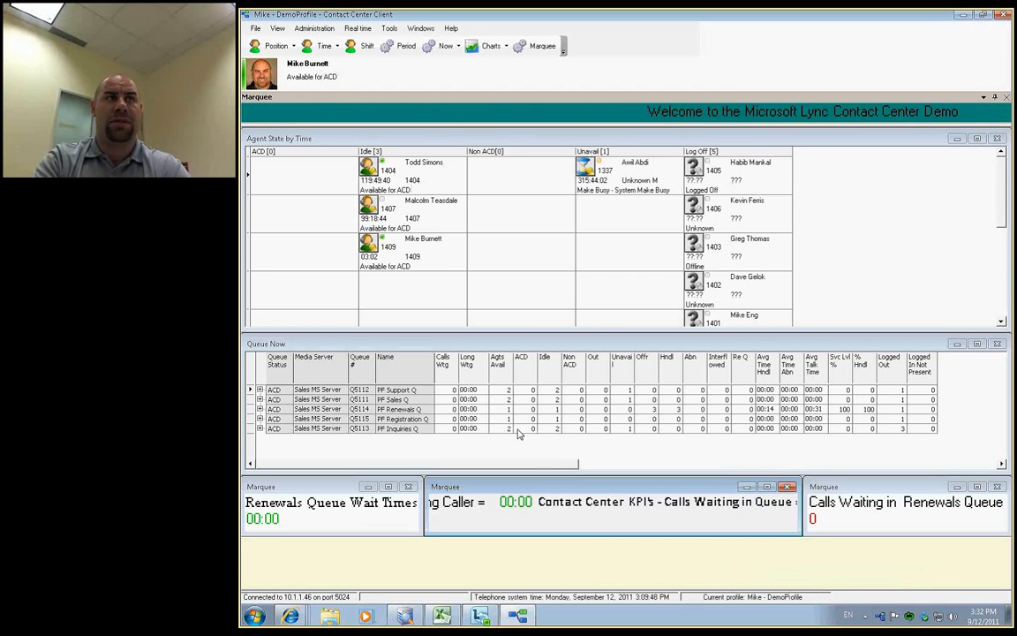
# Review the conversation and agent control options for idle agent 1409 in the Agent State by Time monitor.
pyautogui.rightClick(416, 255)
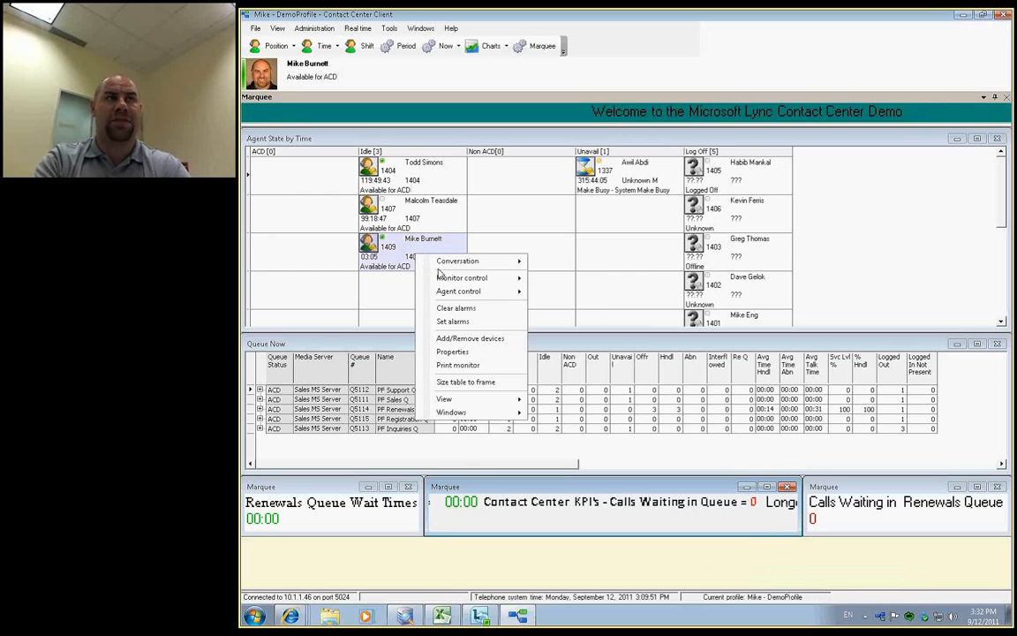
pyautogui.moveTo(496, 264)
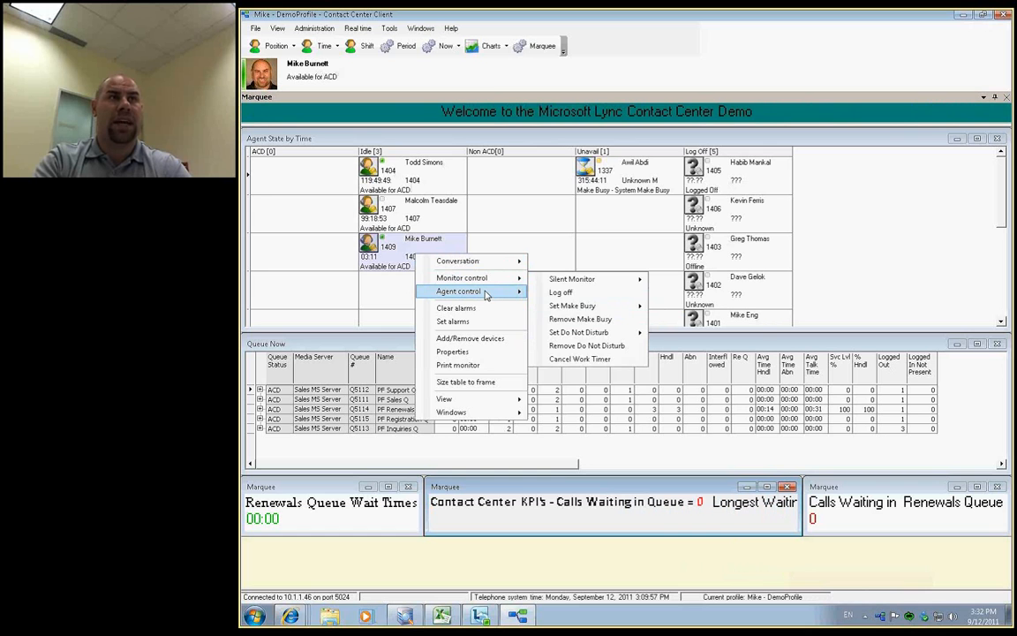
pyautogui.moveTo(490, 295)
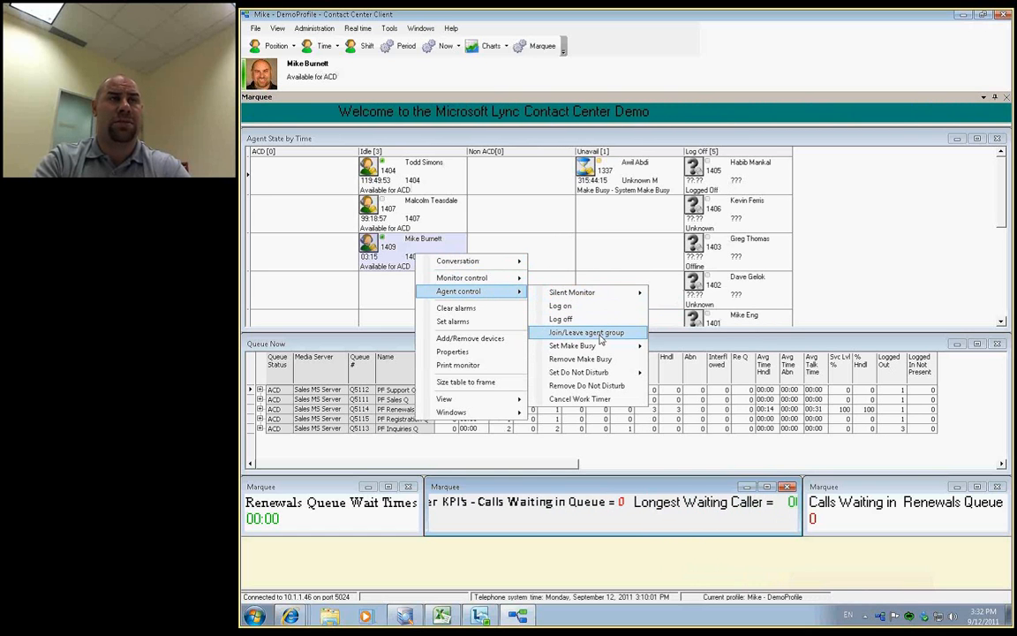
pyautogui.click(597, 254)
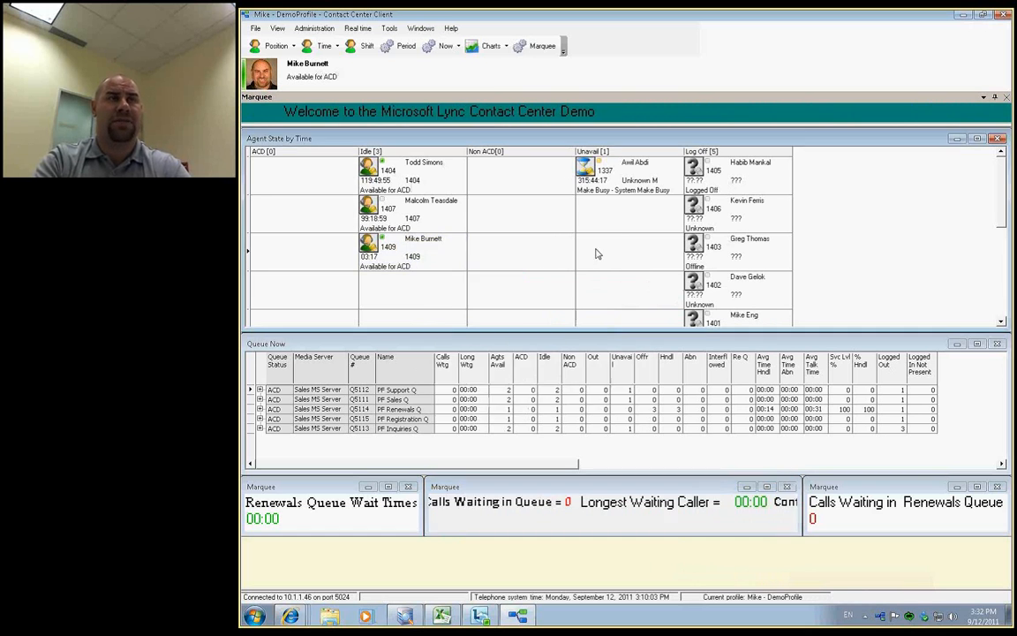
# Examine the ACD alarm threshold and email notification settings of the Agent State by Time monitor without changing them.
pyautogui.rightClick(509, 217)
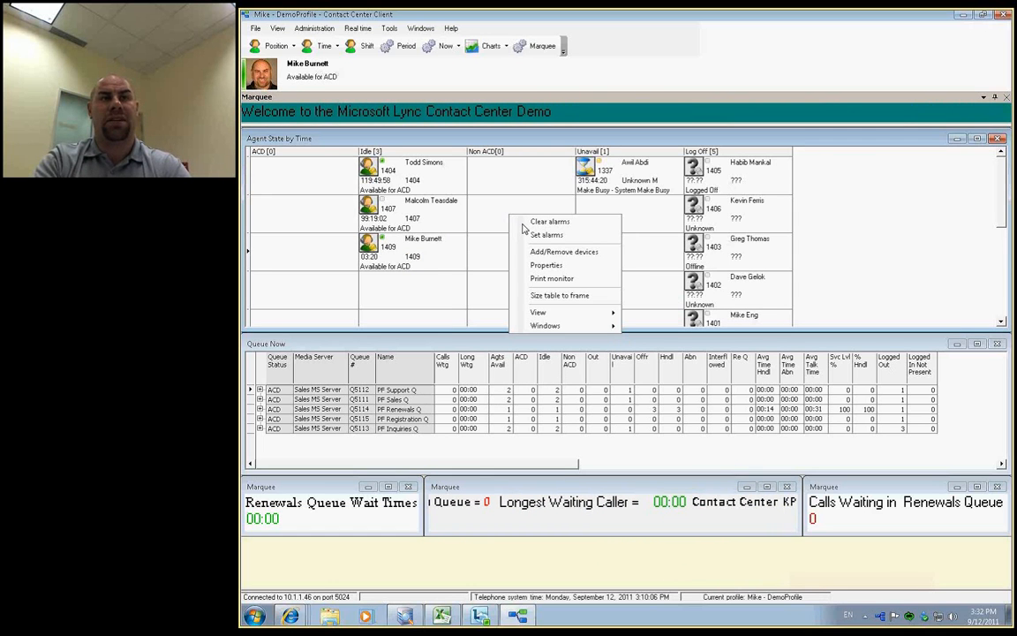
pyautogui.click(534, 234)
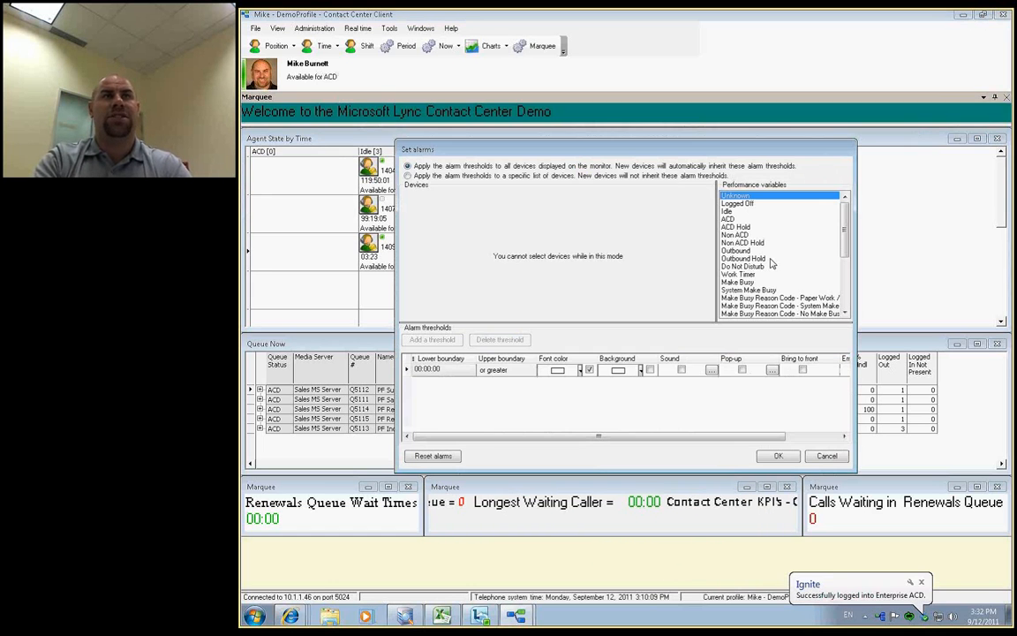
pyautogui.click(727, 219)
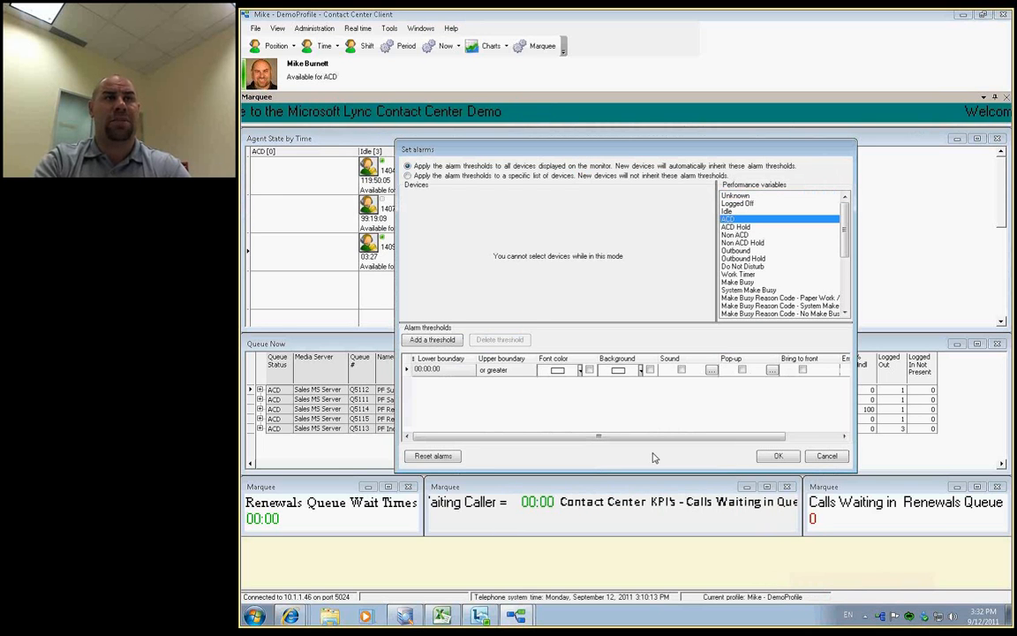
pyautogui.moveTo(636, 438); pyautogui.dragTo(722, 442)
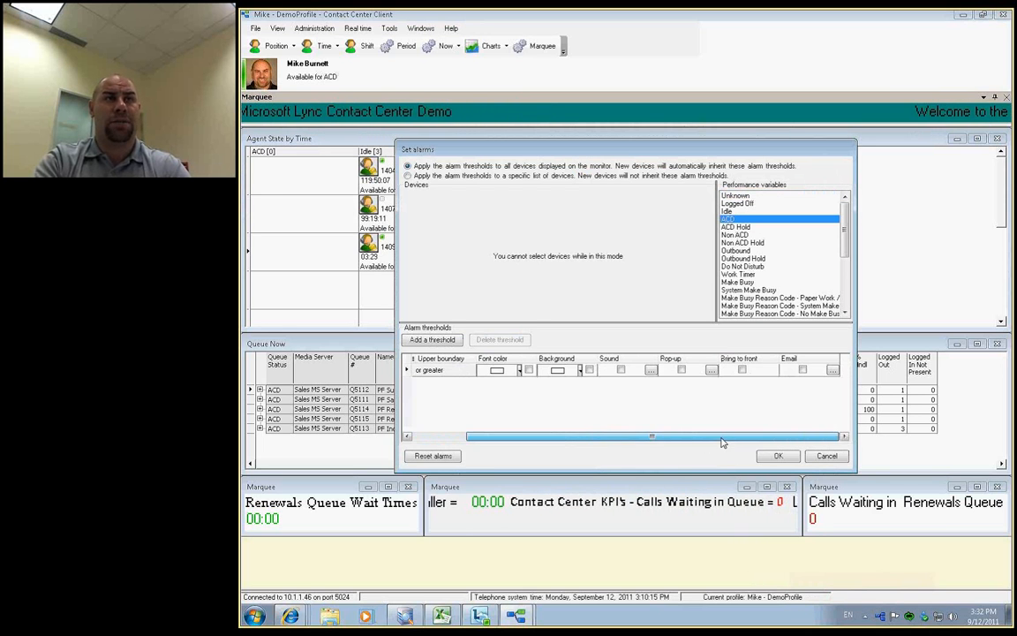
pyautogui.click(833, 370)
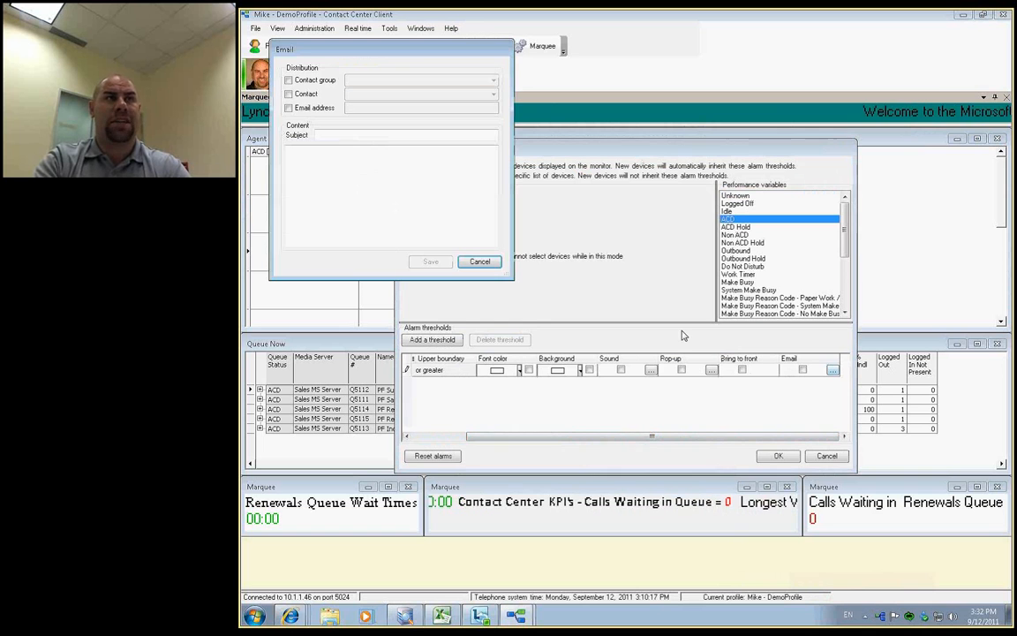
pyautogui.click(482, 267)
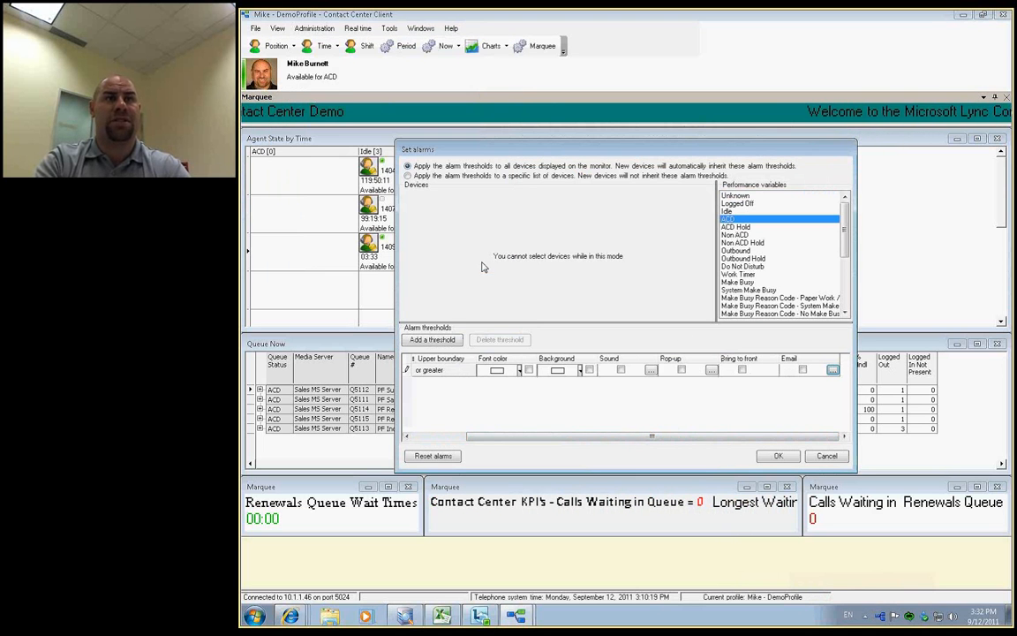
pyautogui.click(826, 457)
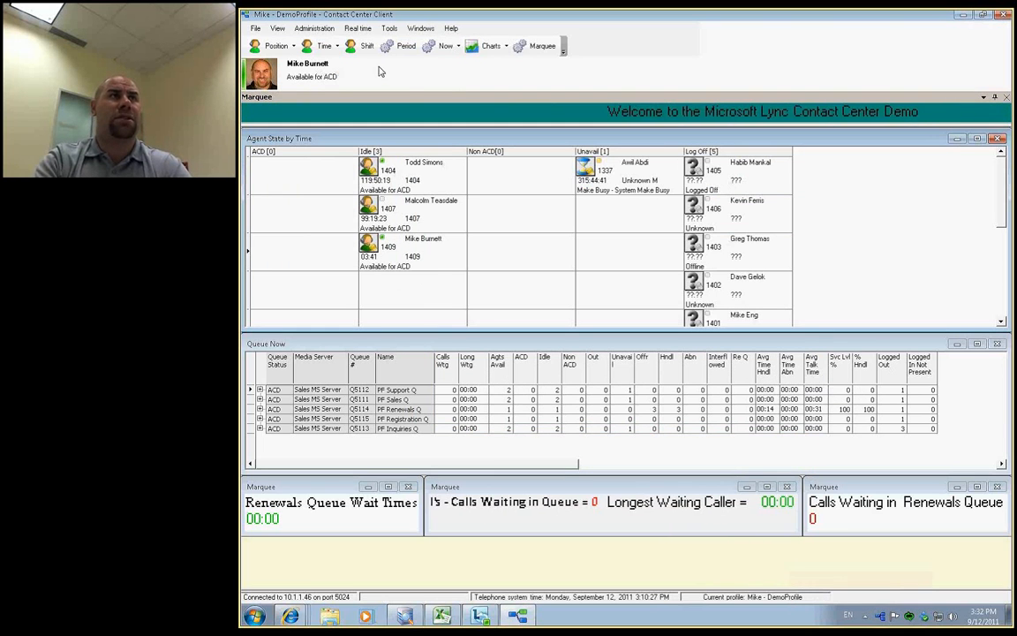
# Open the Forecasting tool, review its historical data and service objective options, and close it.
pyautogui.click(358, 28)
pyautogui.moveTo(390, 28)
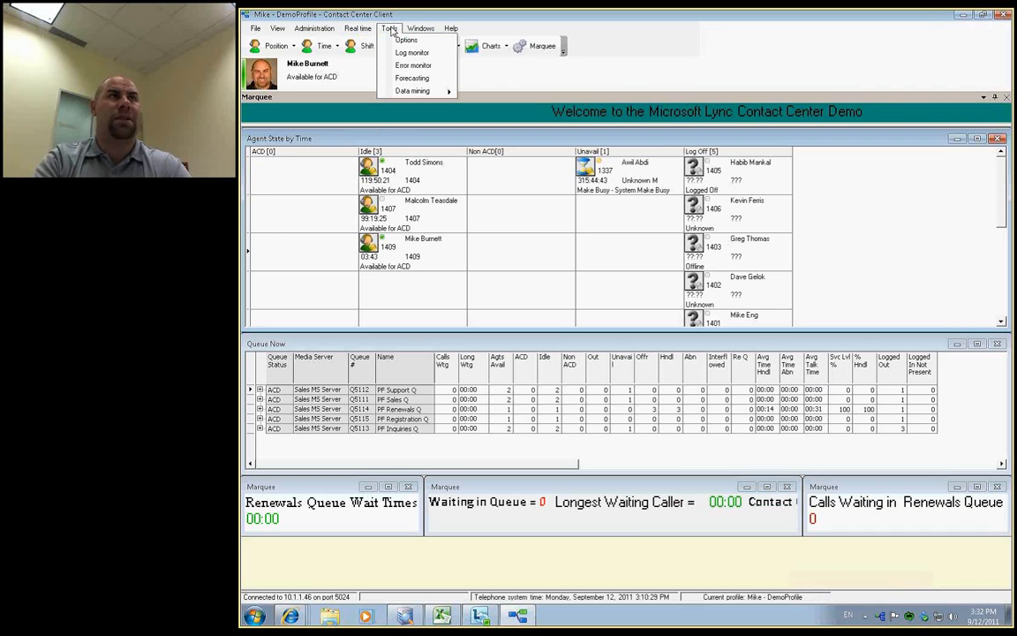
pyautogui.click(411, 78)
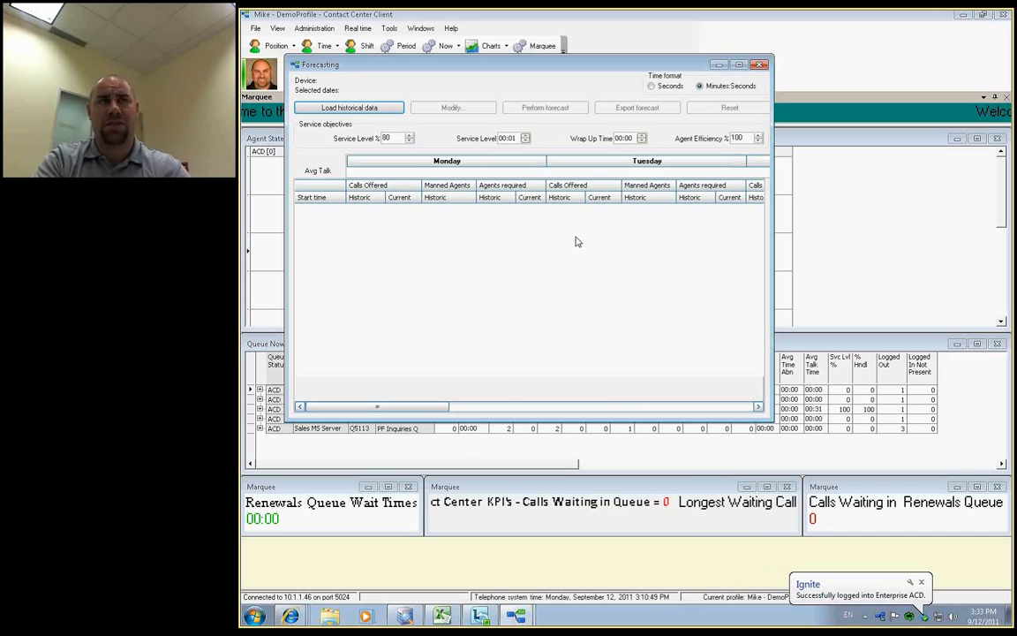
pyautogui.click(760, 65)
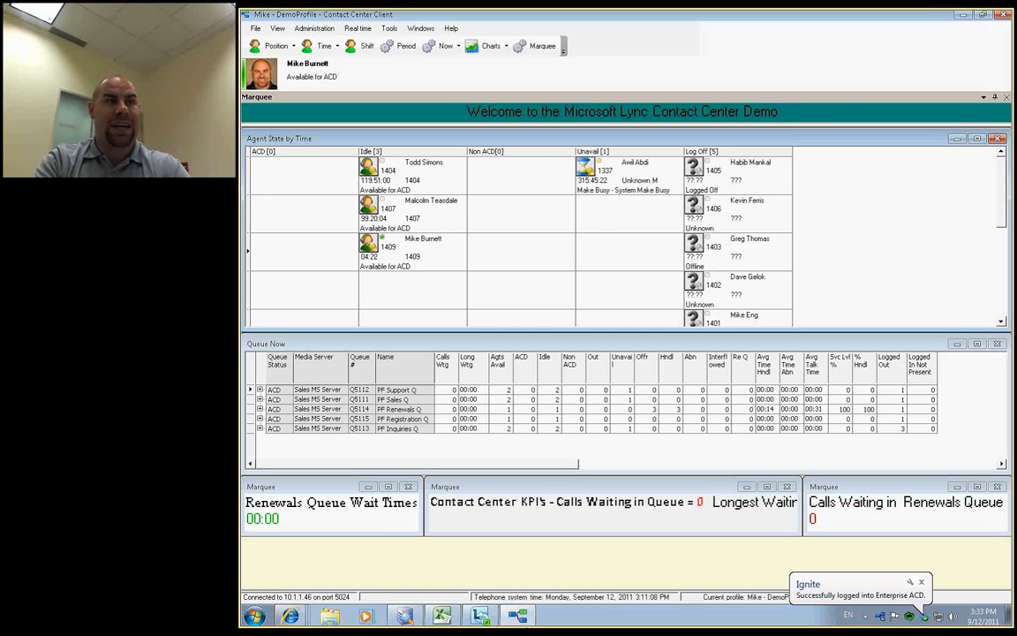
# Switch to YourSite Explorer and start a new employee record associated with an existing account from the directory's Users folder.
pyautogui.click(406, 616)
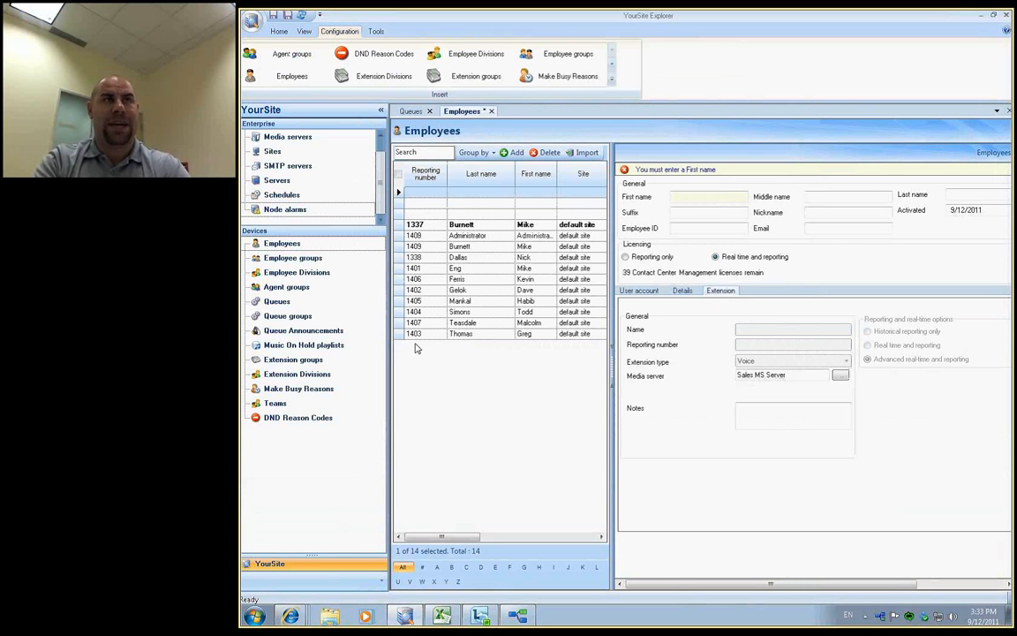
pyautogui.click(513, 151)
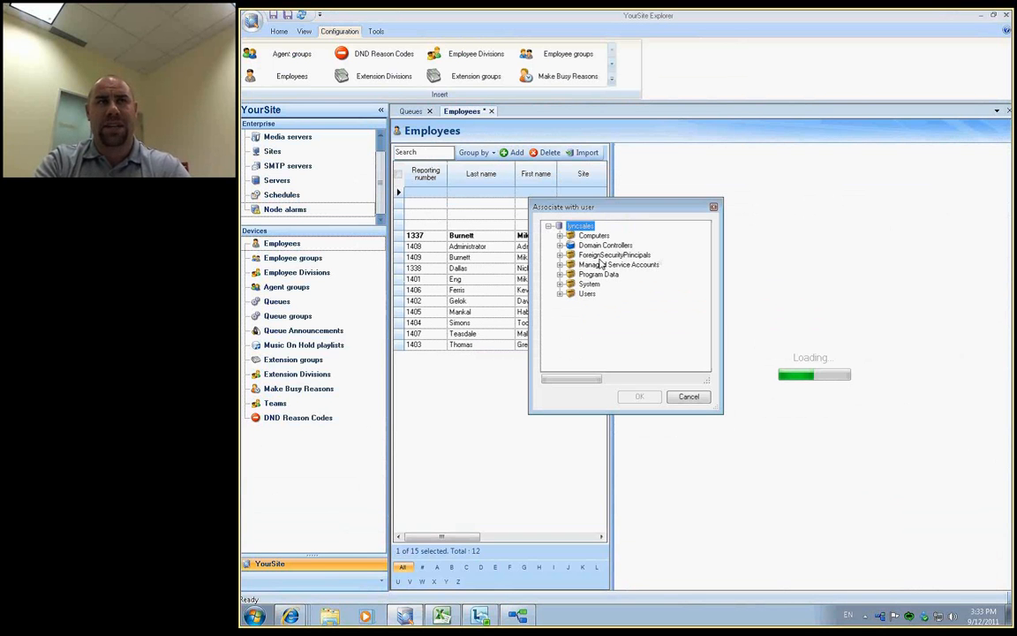
pyautogui.click(559, 294)
pyautogui.click(608, 304)
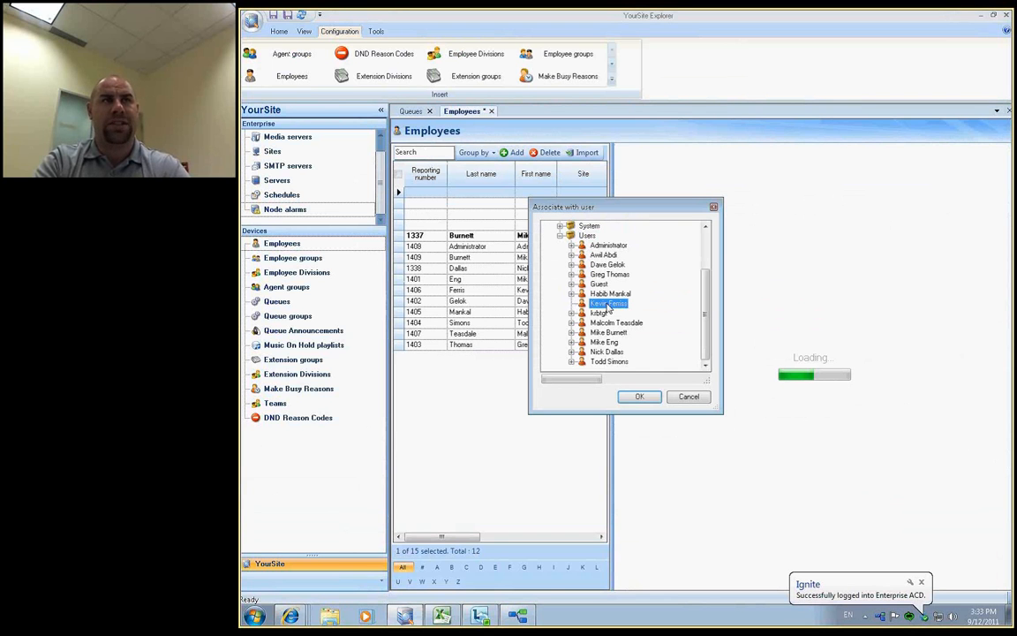
pyautogui.click(640, 398)
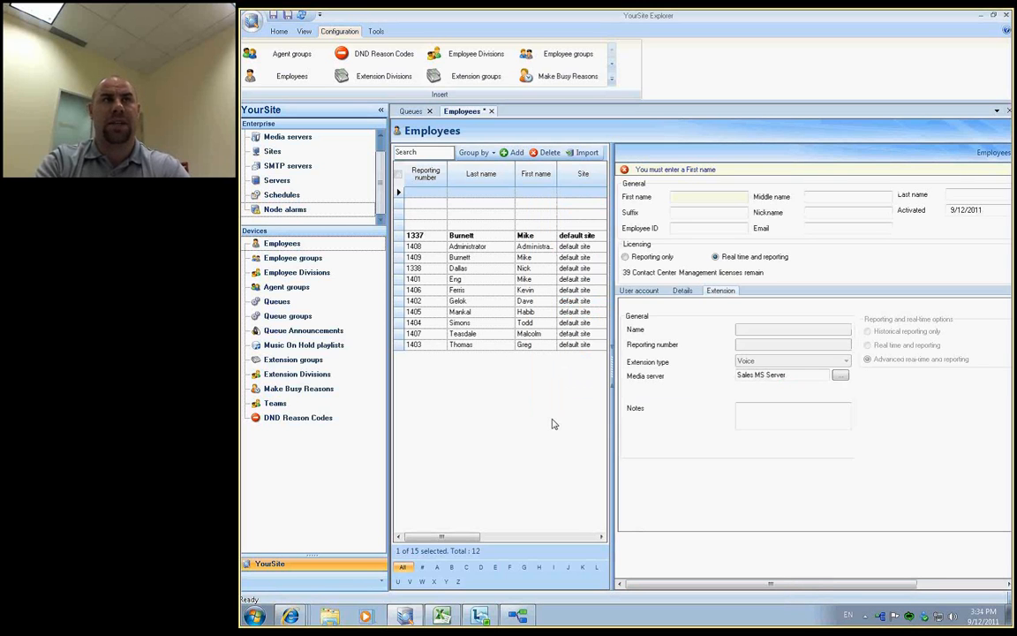
pyautogui.click(692, 197)
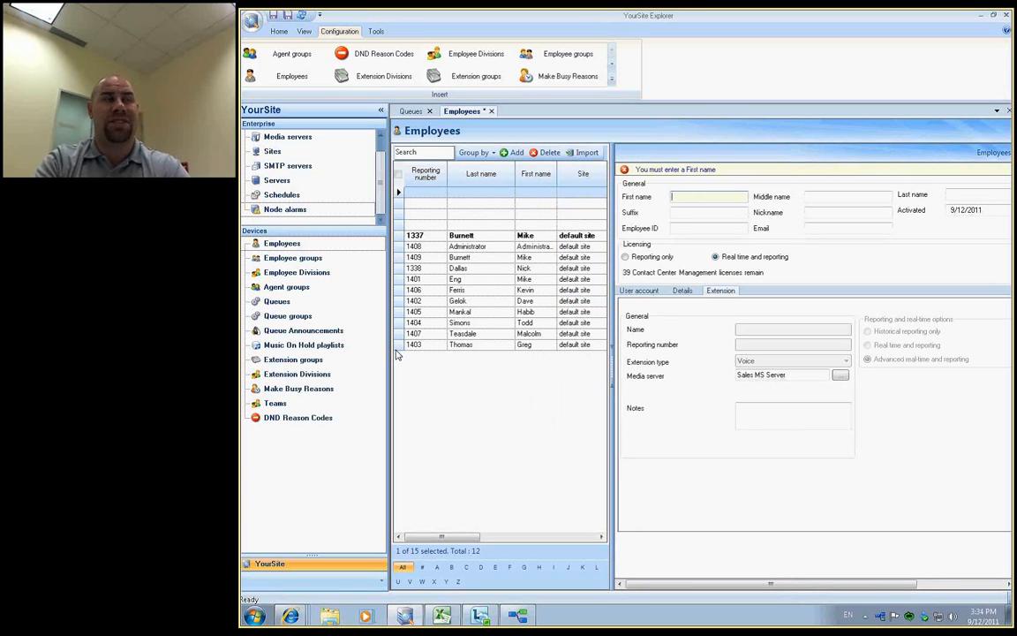
# Open the Queue Announcements configuration and add a new announcement entry.
pyautogui.click(276, 331)
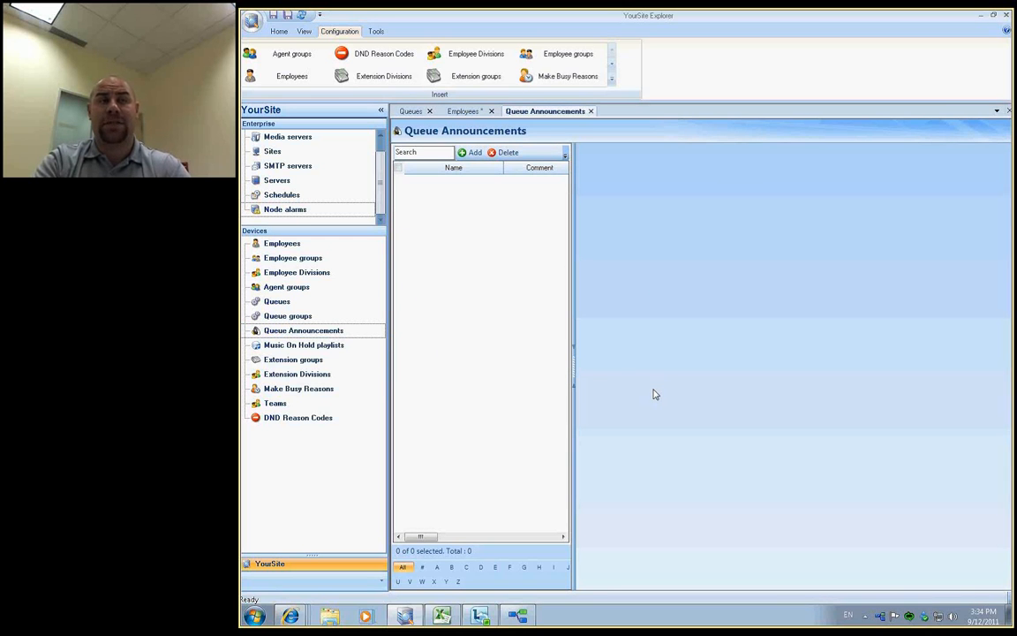
pyautogui.click(470, 152)
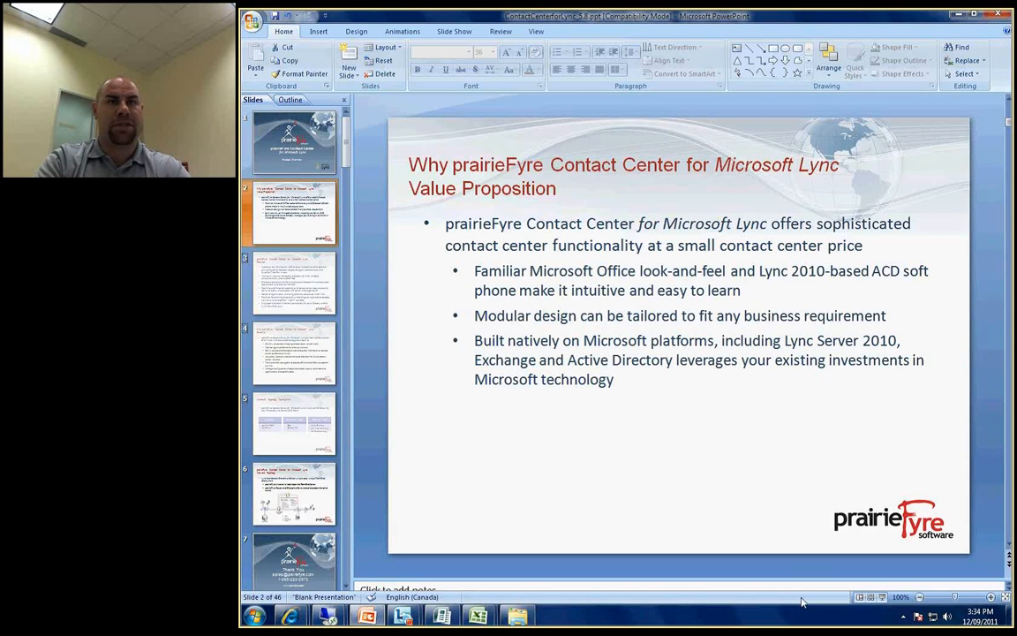
# Start the PowerPoint slide show at the Value Proposition slide and advance to the Network Topology slide.
pyautogui.click(886, 598)
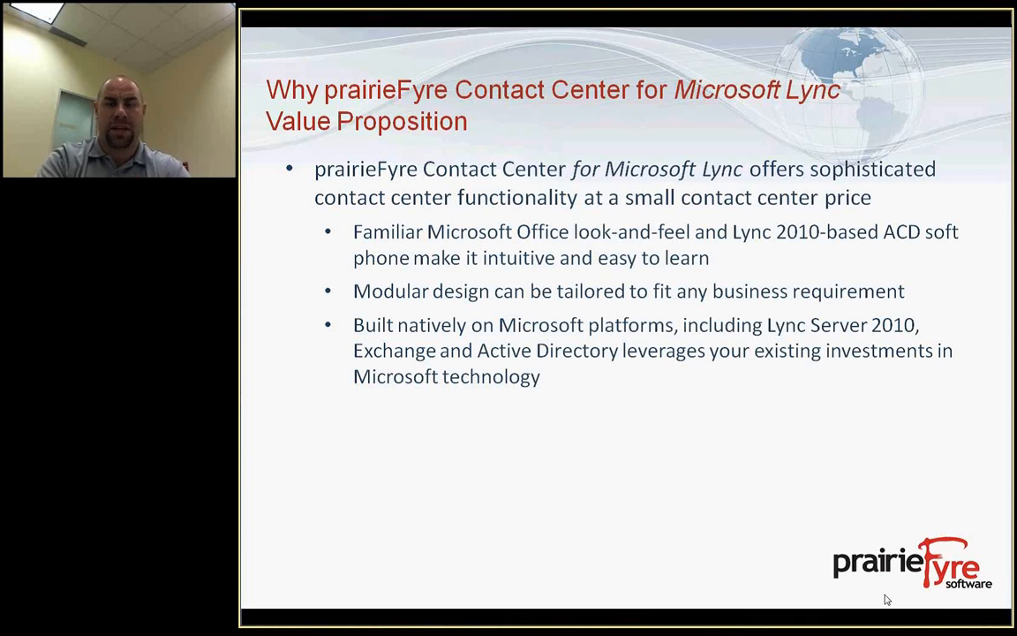
pyautogui.click(888, 599)
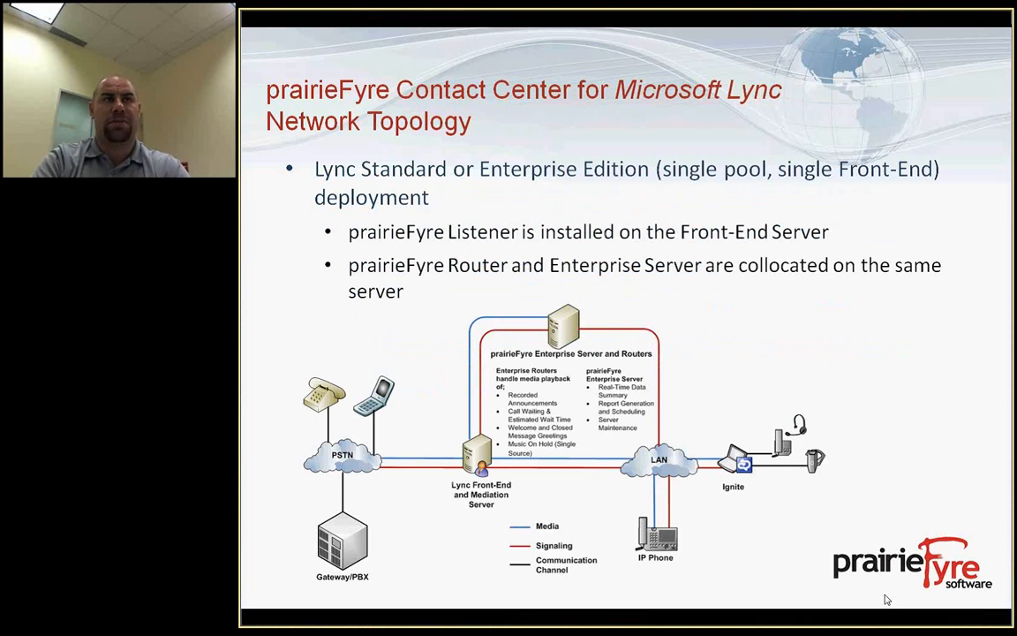